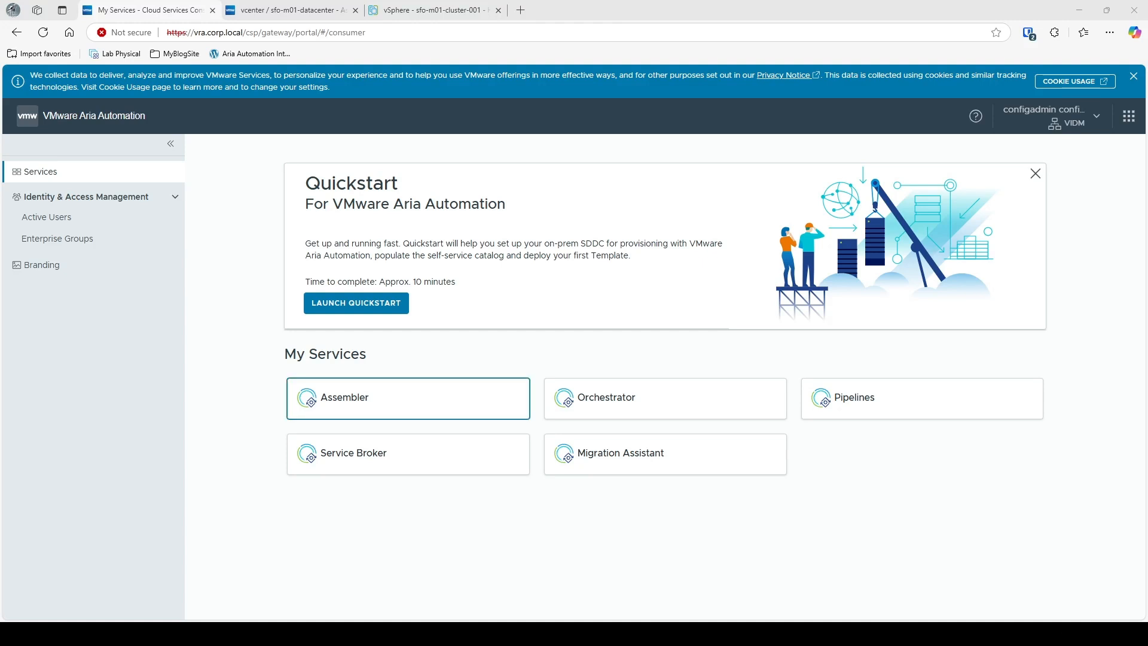
Step: Open the Assembler service and go to the Cloud Accounts page of its infrastructure settings
click(393, 404)
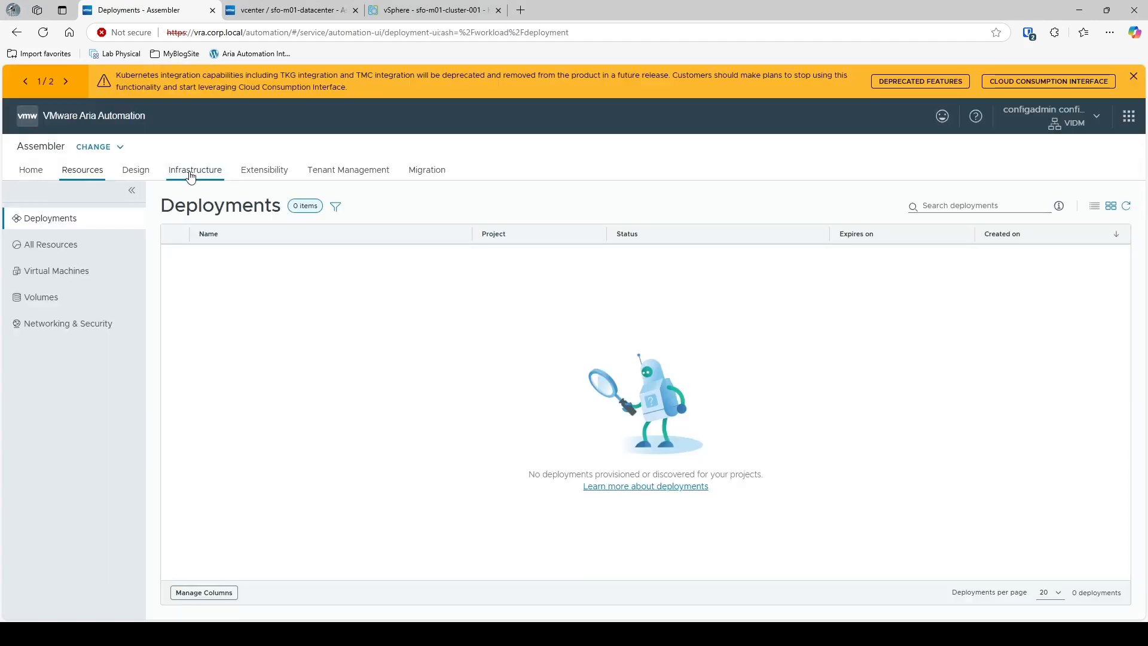
click(192, 173)
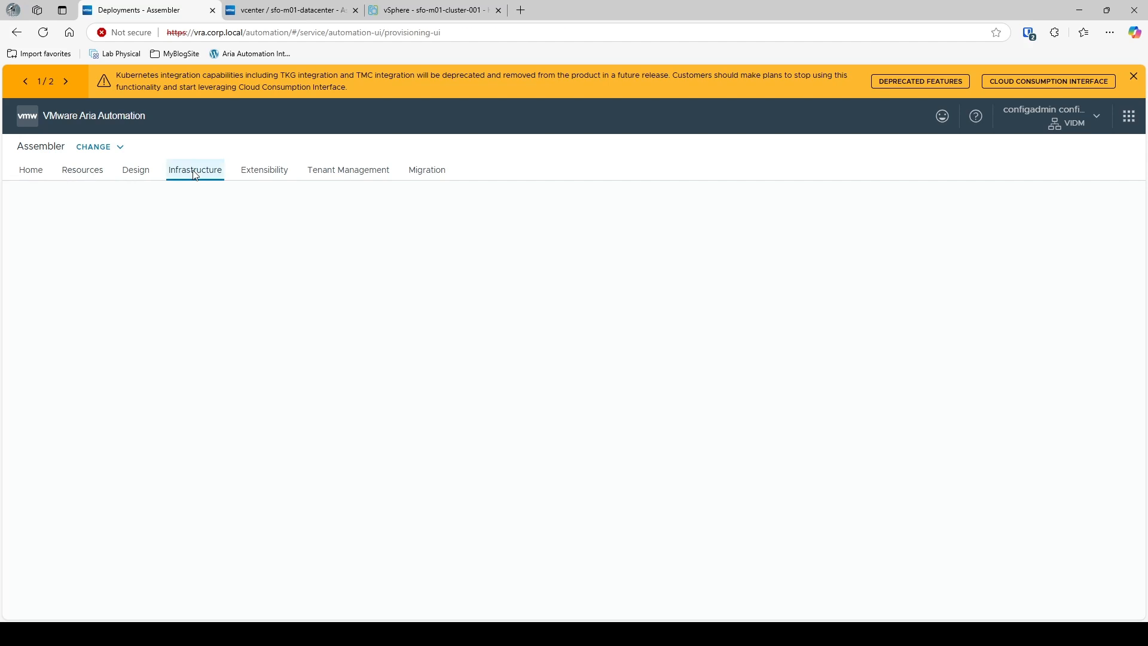
scroll(84, 430, down, 6)
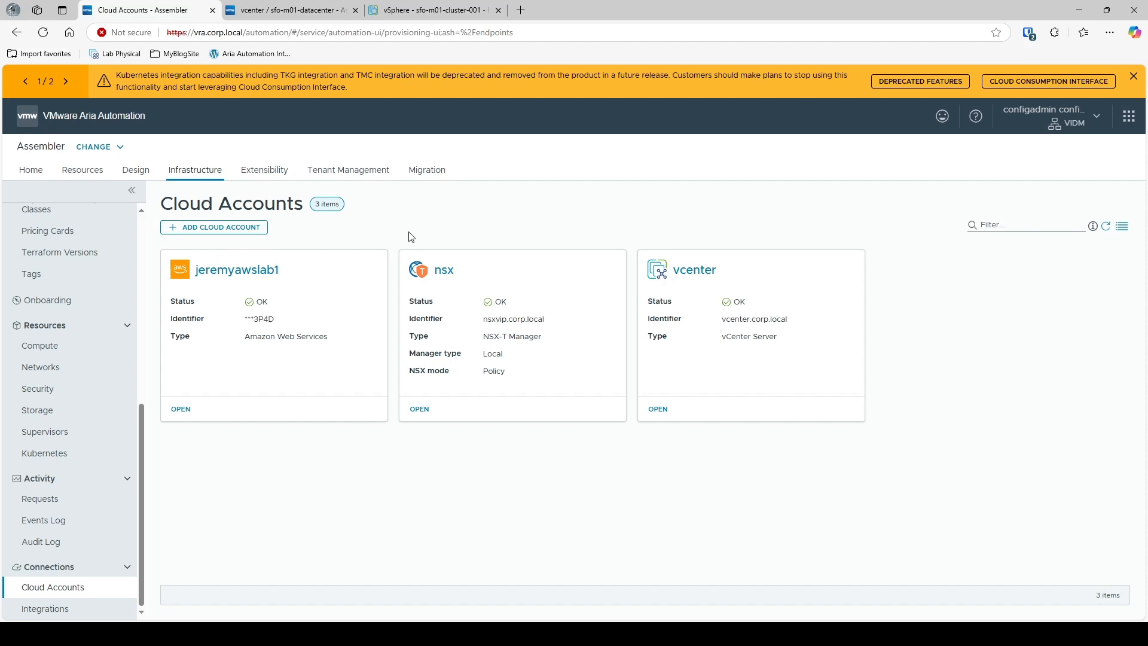
Step: Start a new cloud account of the vCenter Server type
click(192, 228)
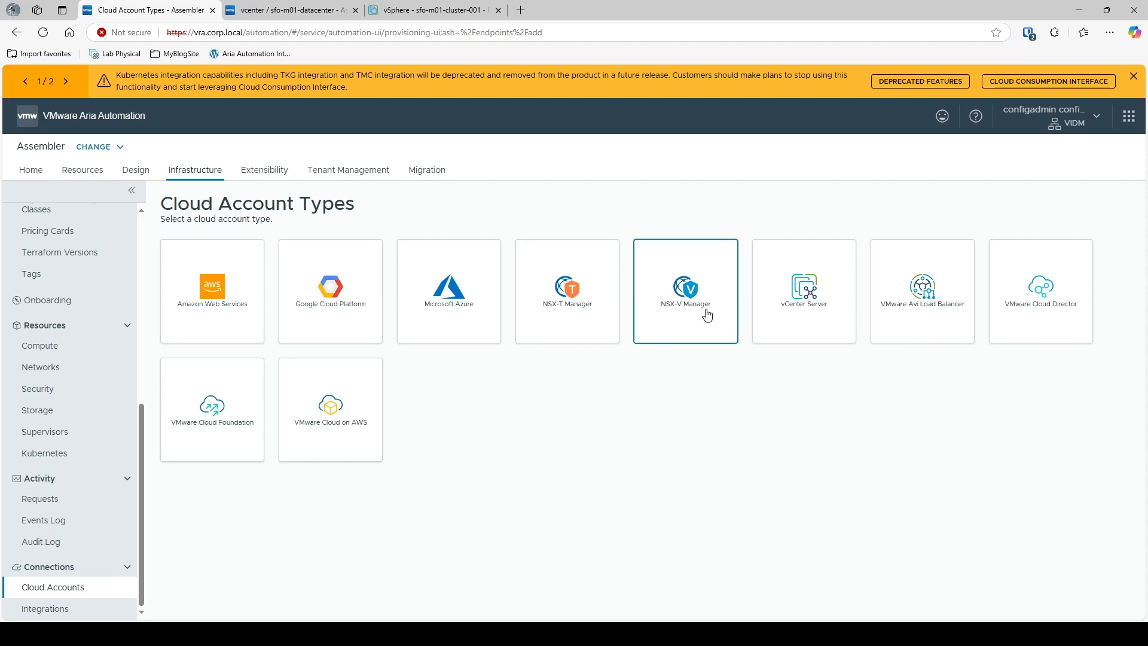
click(686, 299)
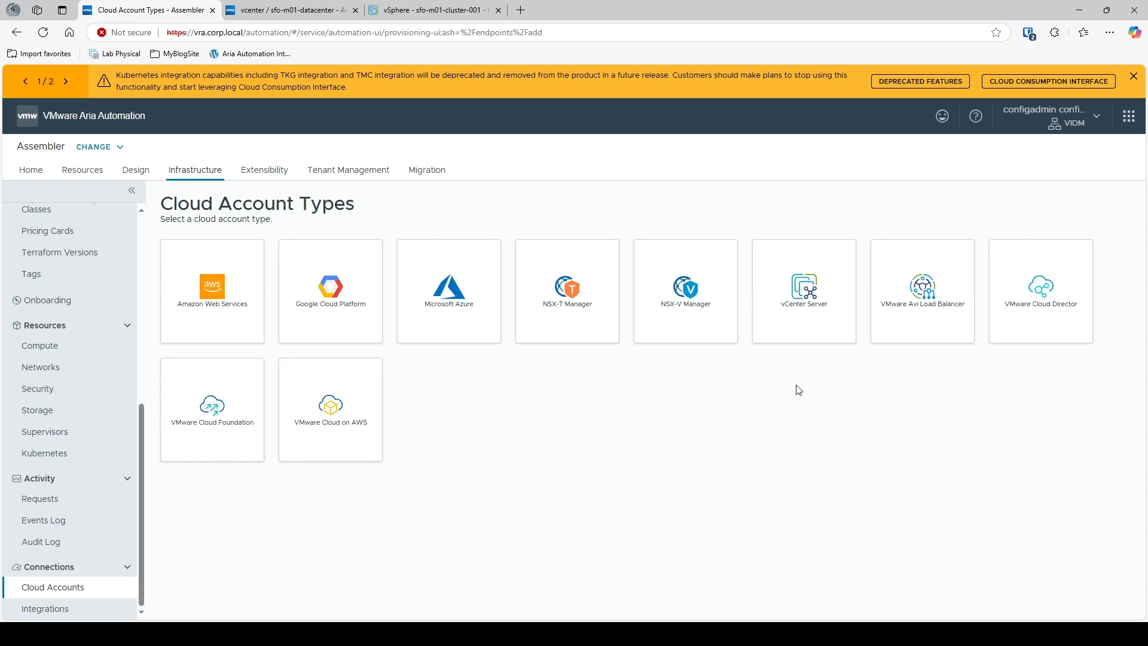
click(799, 289)
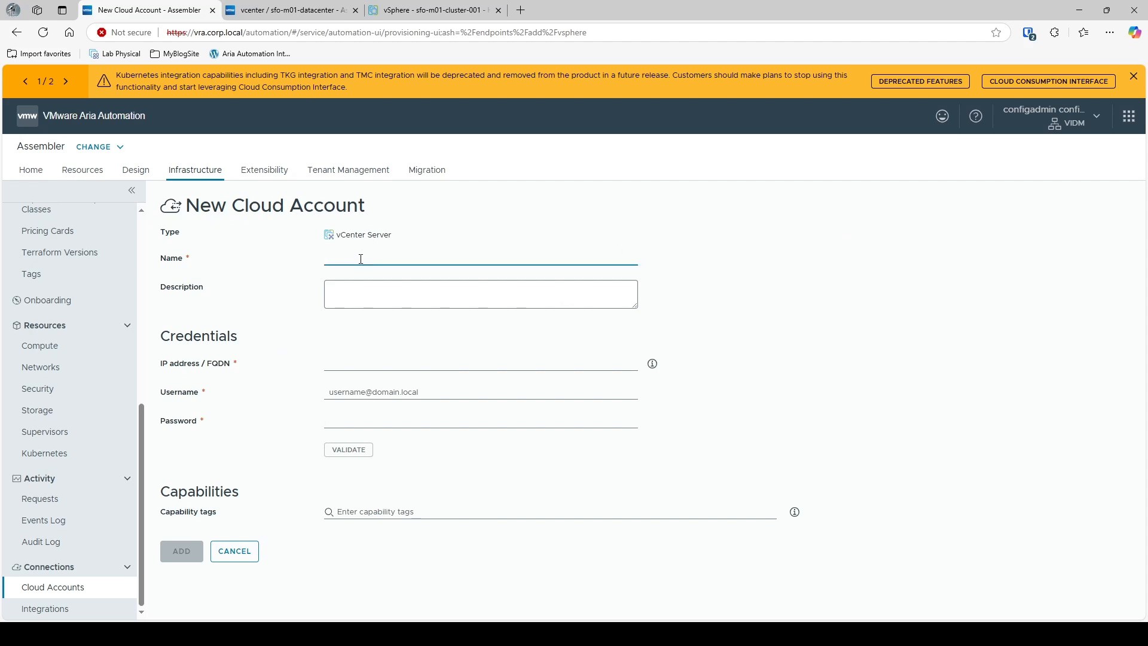
Step: Name the new cloud account Demo-vCenter-CloudAccount and leave its description empty
text(Demo-vCenter-CloudAccount)
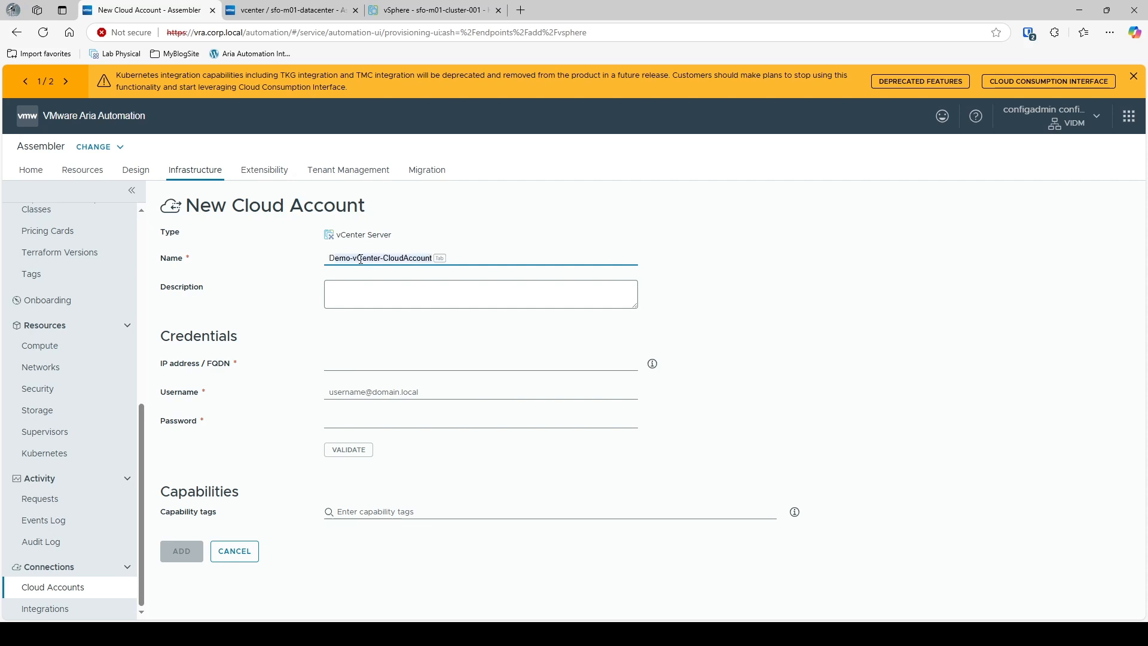
key(Tab)
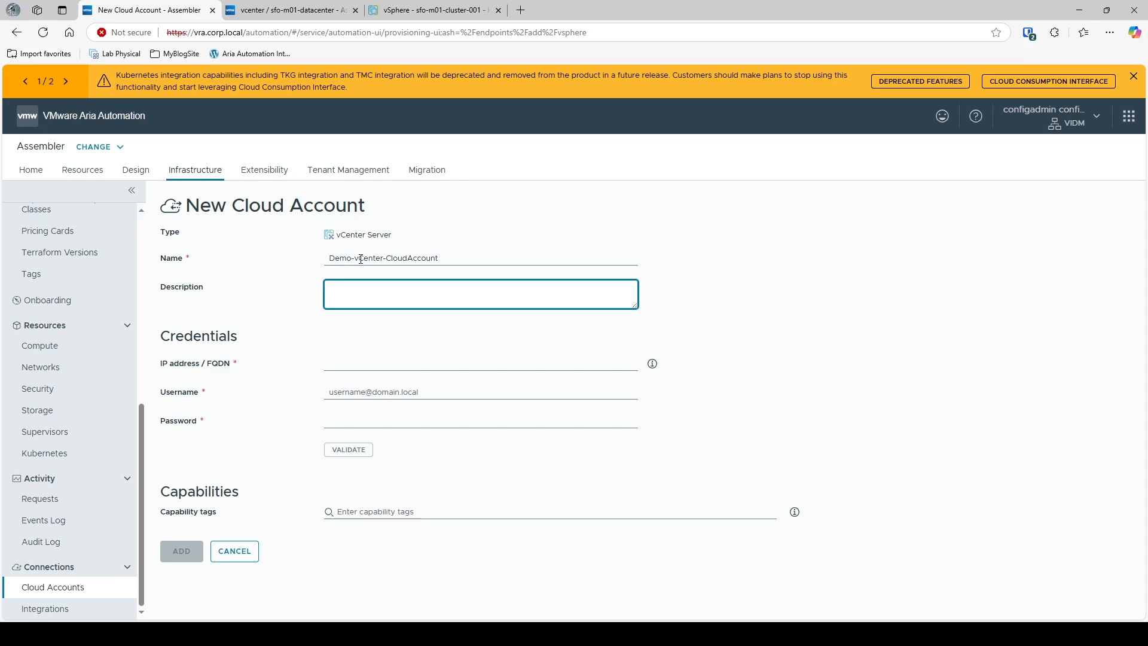
key(Tab)
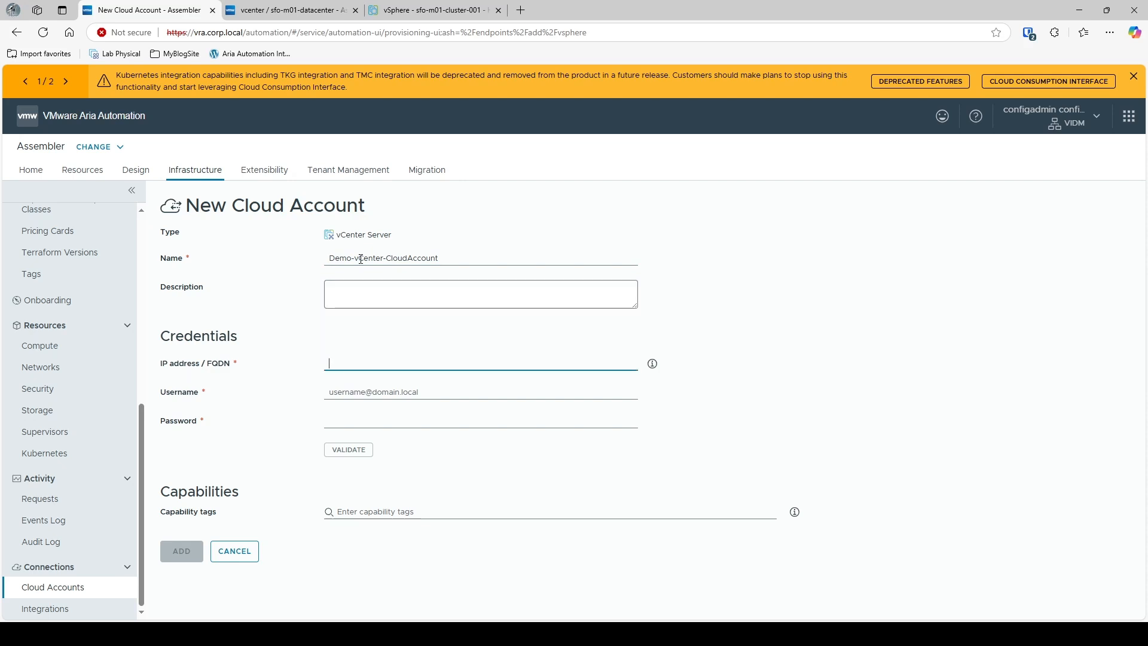
Step: Set the FQDN to vcenter.corp.local, enter the administrator username and the account password, and validate the credentials
text(vcenter.corp.local)
key(Tab)
key(Tab)
text(administrator@vsphere.local)
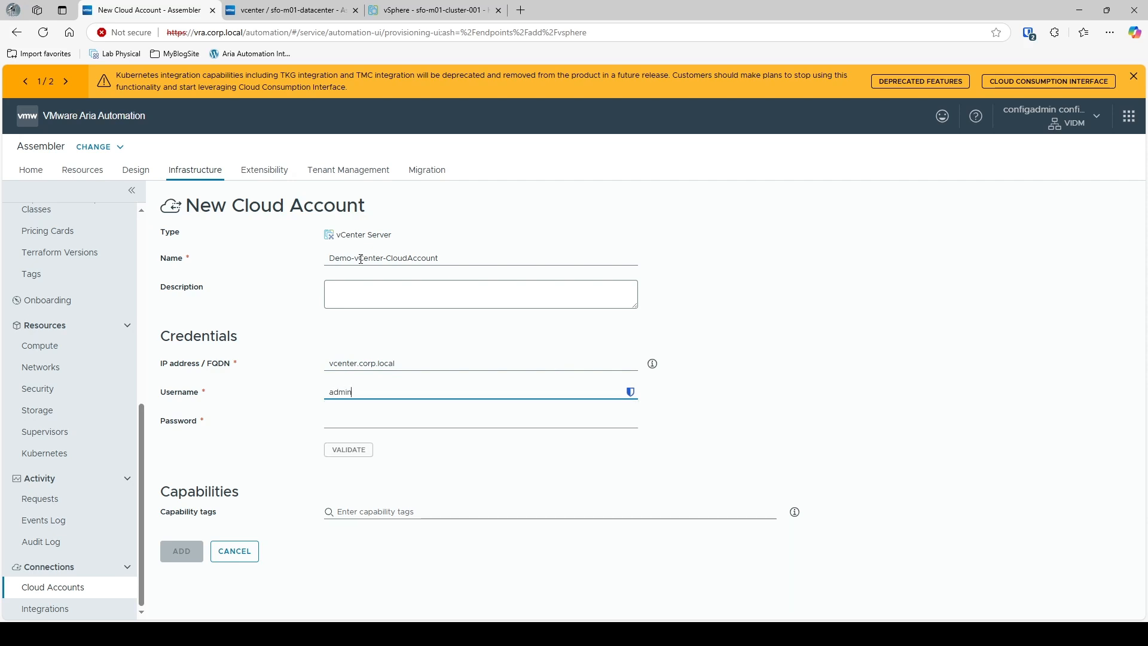
key(Tab)
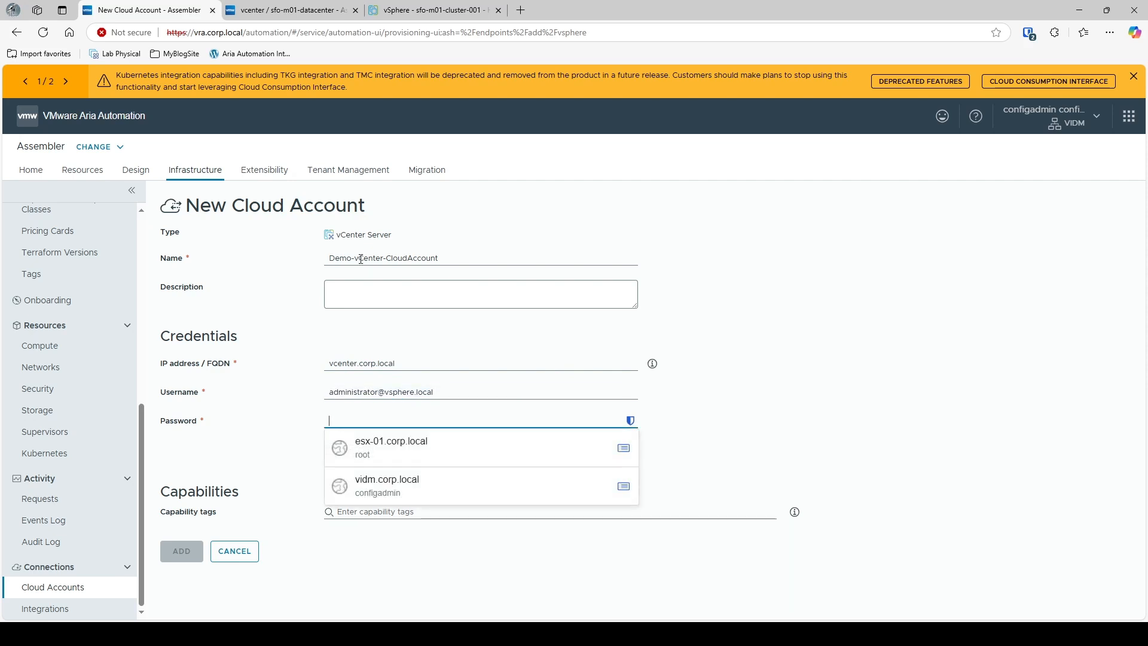
text(•••••••••••••••)
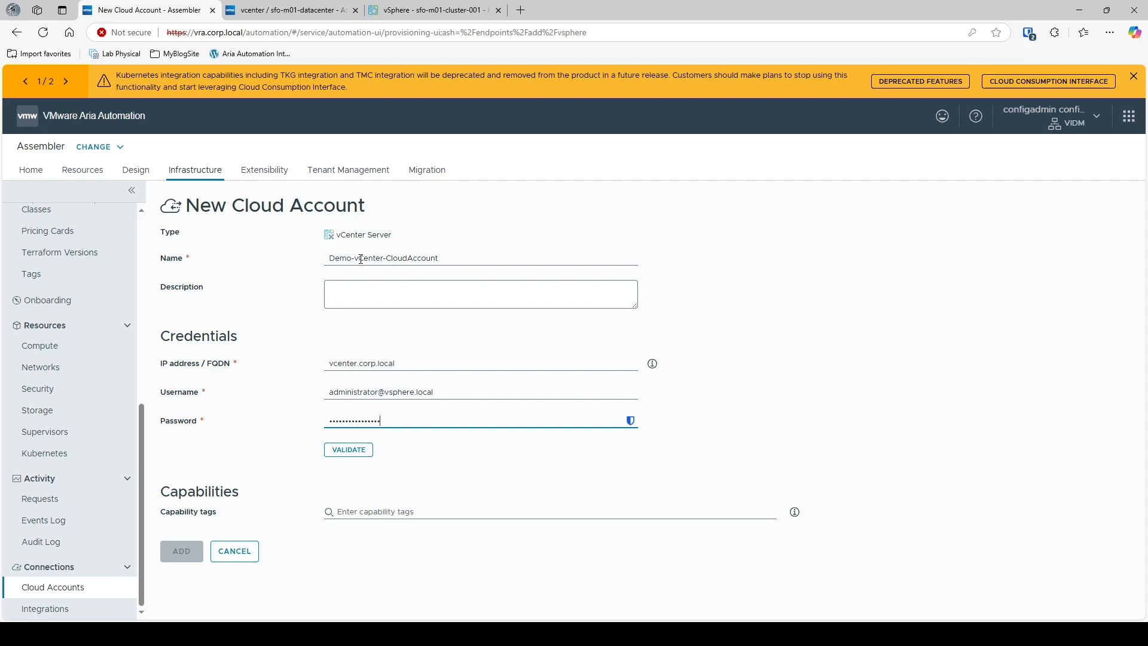
click(351, 451)
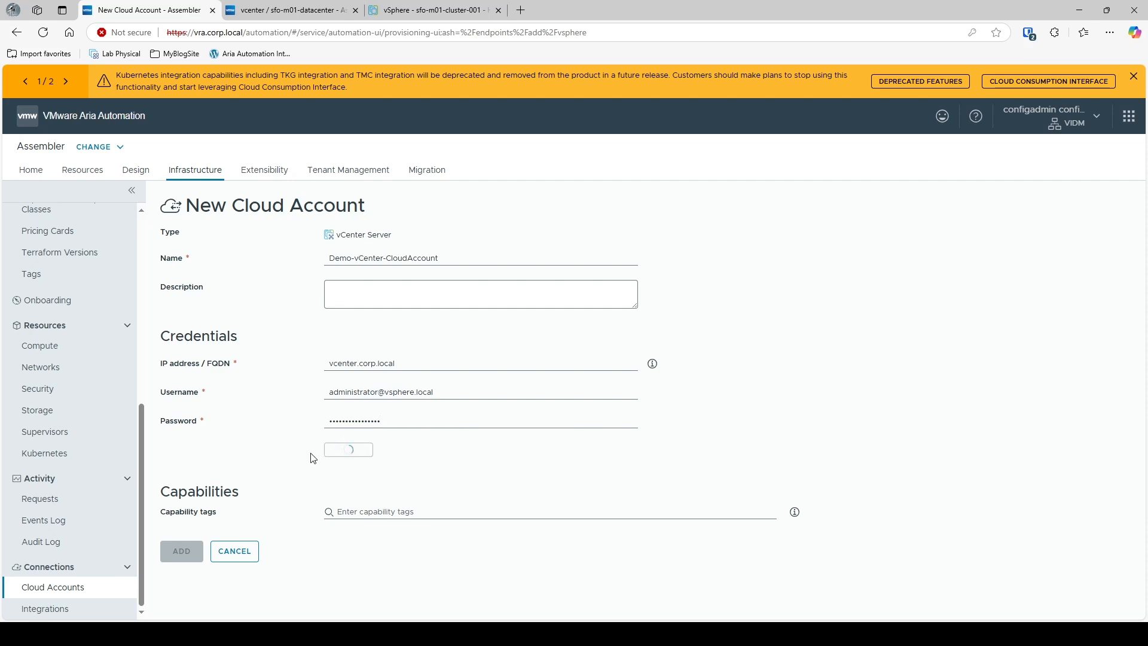
Step: Allow provisioning to sfo-m01-datacenter and turn off creating a cloud zone for the selected datacenters
scroll(277, 449, down, 1)
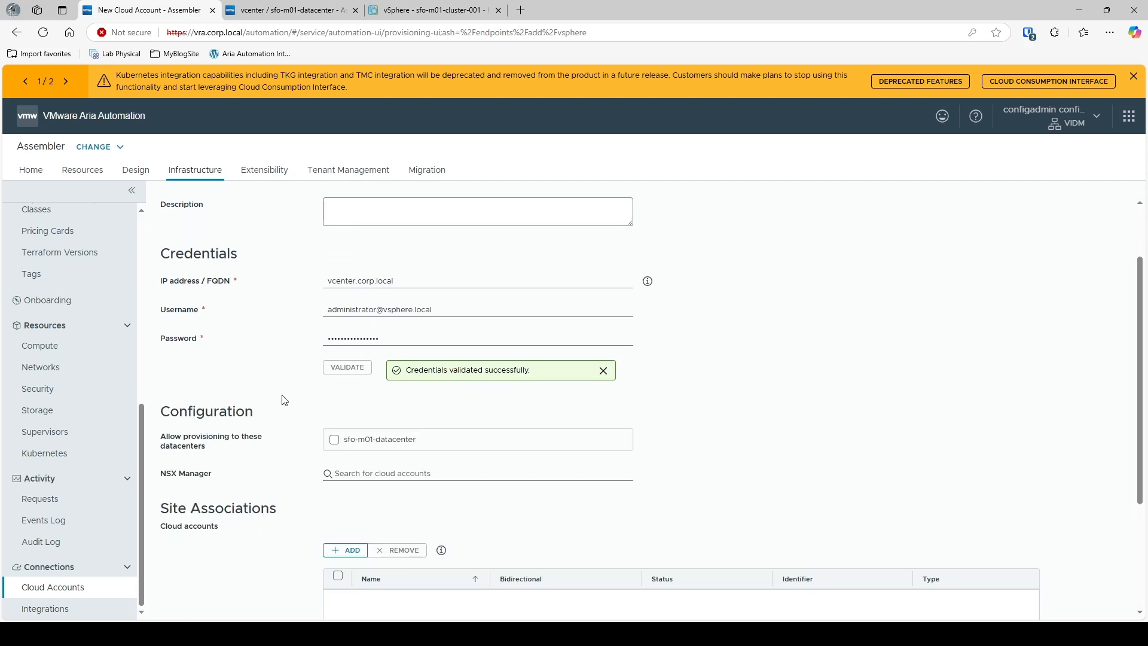
scroll(278, 395, down, 3)
scroll(277, 397, up, 1)
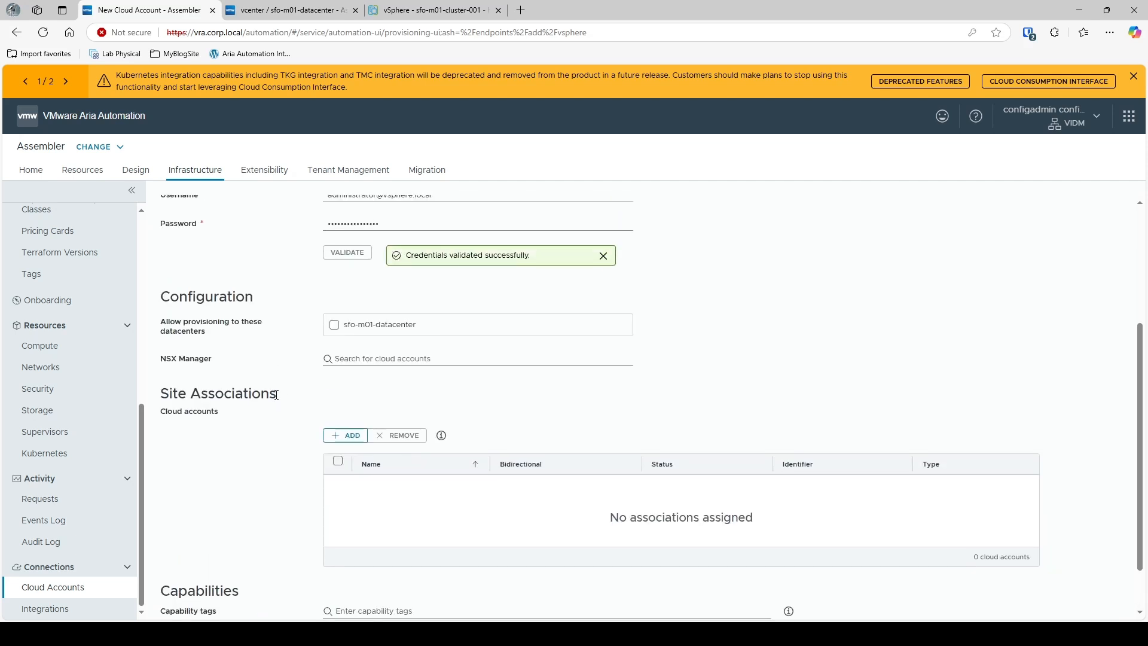
click(334, 324)
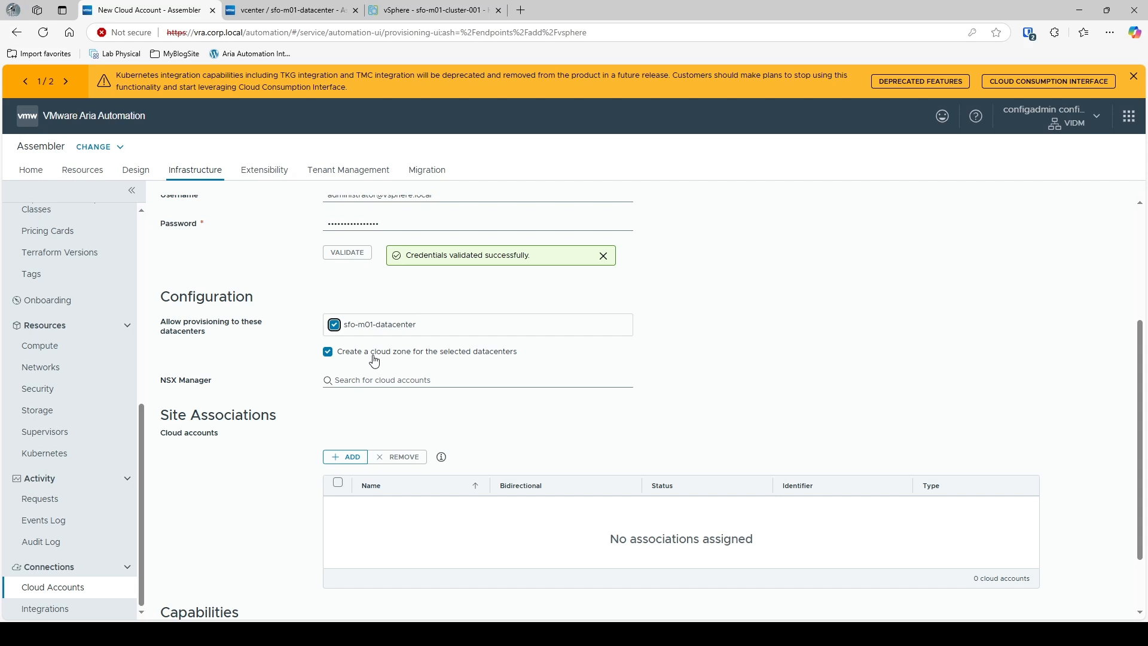
click(327, 353)
Step: Associate the nsx cloud account as the NSX Manager of the new vCenter account
scroll(377, 351, up, 3)
scroll(272, 373, down, 3)
scroll(300, 359, up, 3)
scroll(335, 368, down, 3)
click(362, 380)
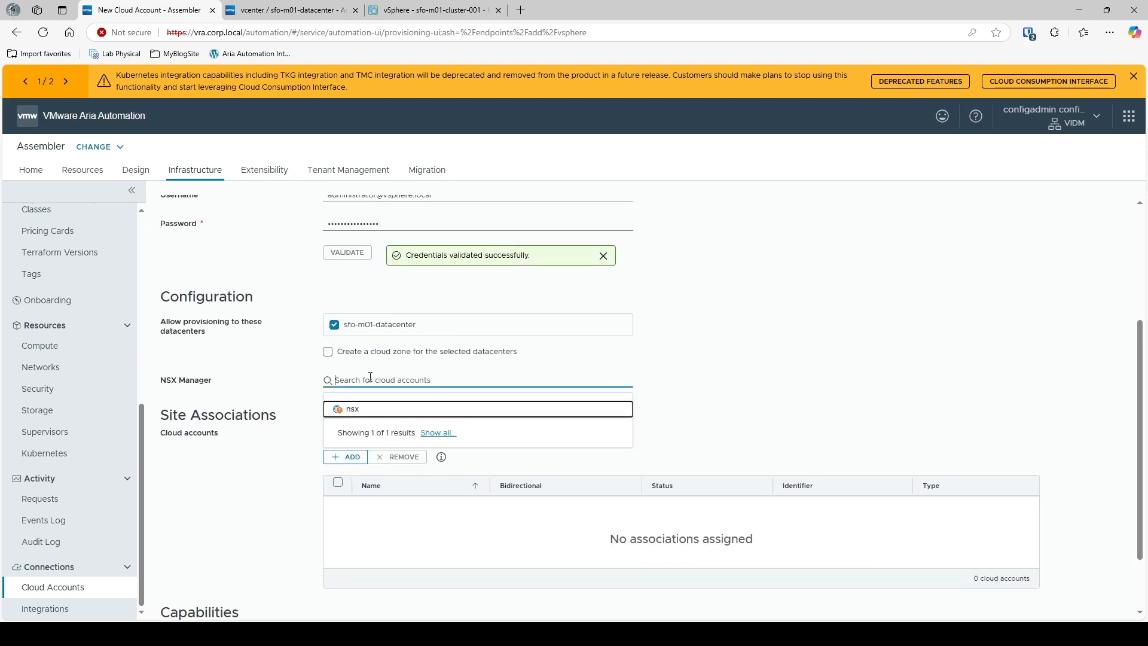
click(358, 410)
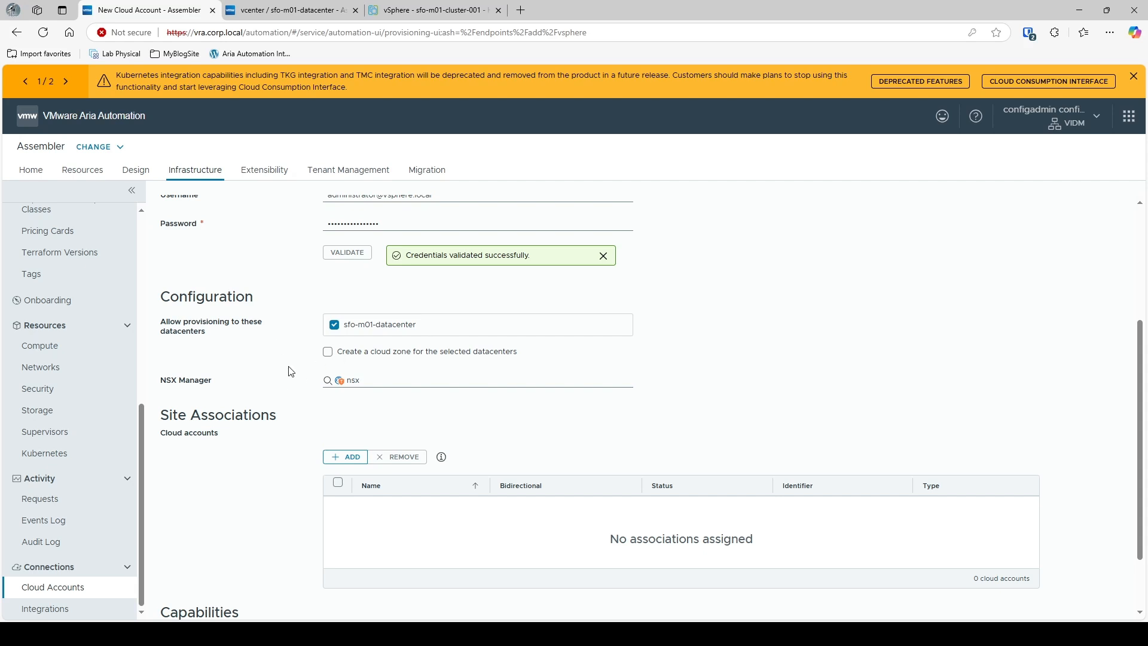
Step: Review the available capability tags and assign env:dev to the new cloud account
scroll(260, 354, down, 2)
scroll(260, 354, down, 1)
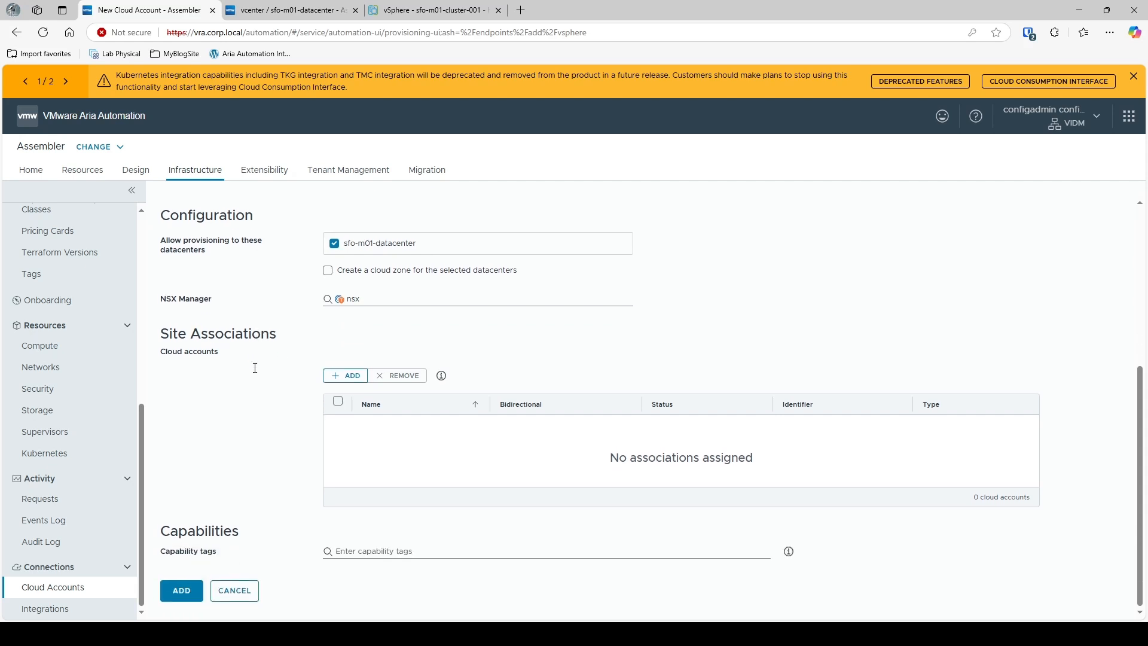
click(360, 553)
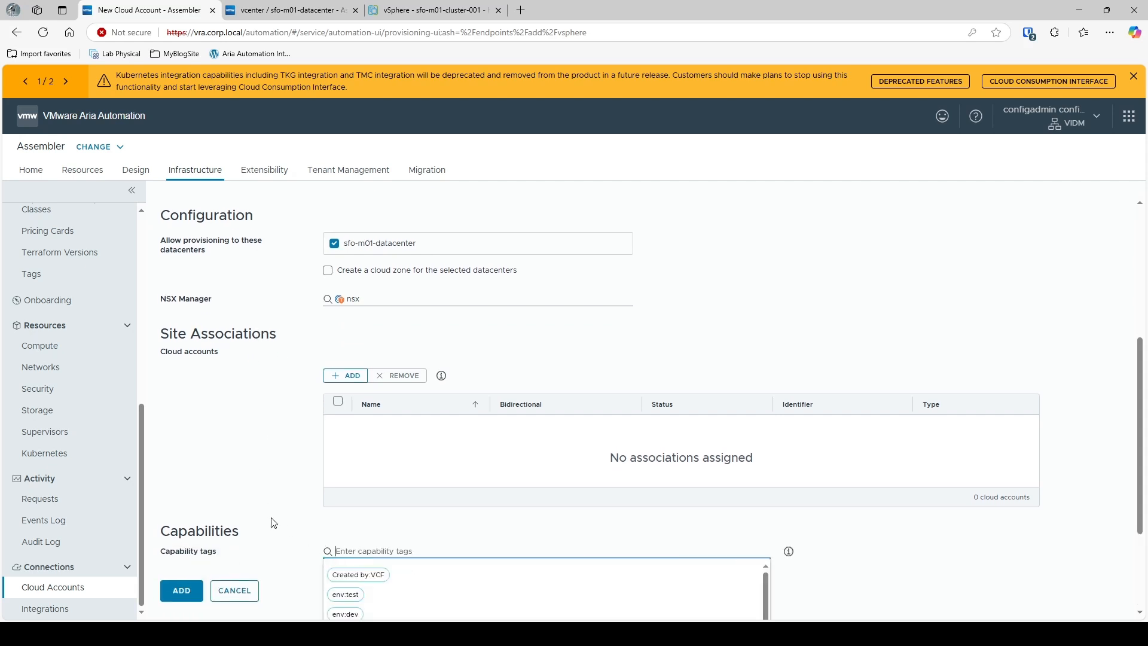
scroll(286, 529, down, 2)
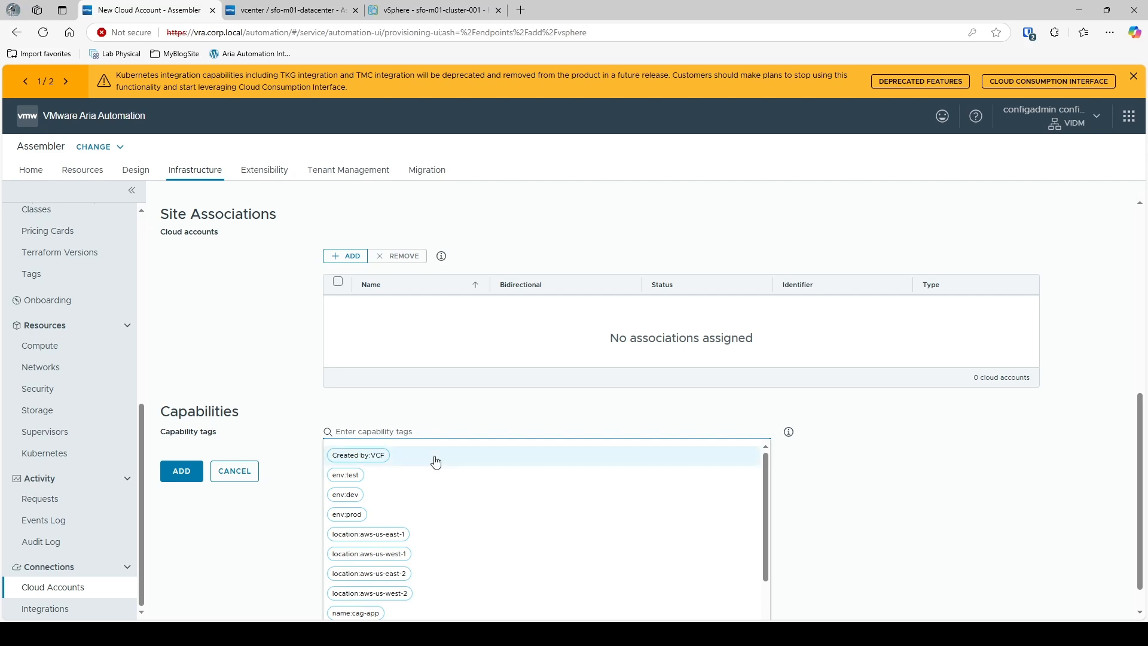
scroll(457, 454, up, 6)
scroll(456, 260, up, 1)
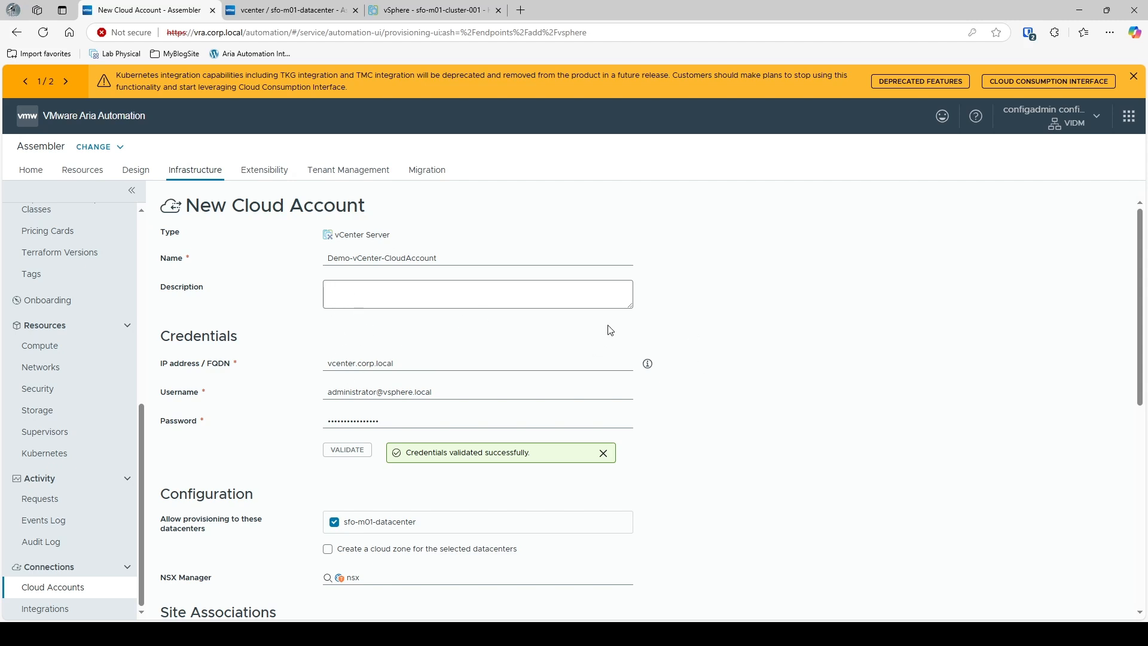
scroll(317, 359, down, 6)
scroll(320, 372, up, 6)
scroll(303, 341, down, 6)
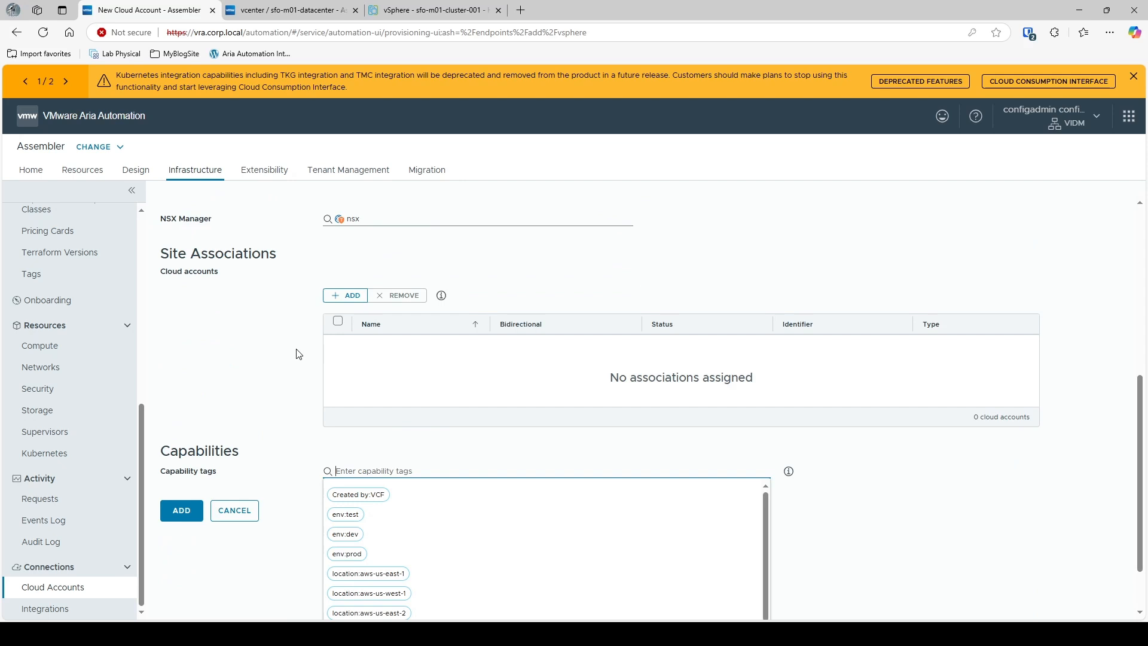
scroll(274, 389, down, 1)
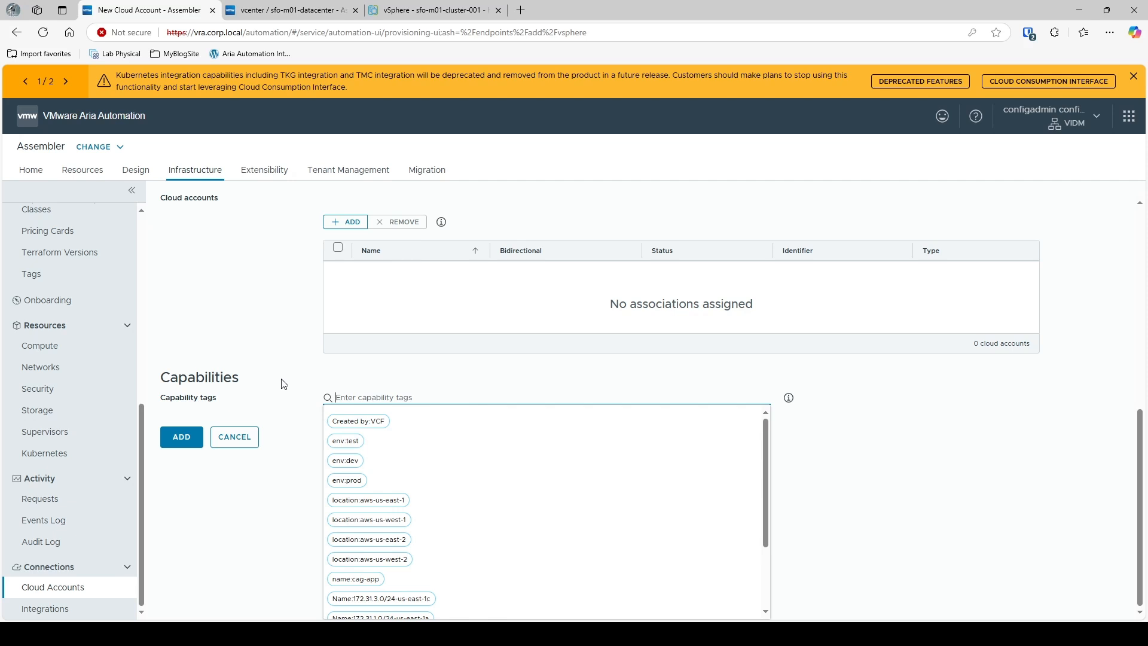
scroll(312, 348, up, 3)
scroll(309, 351, down, 3)
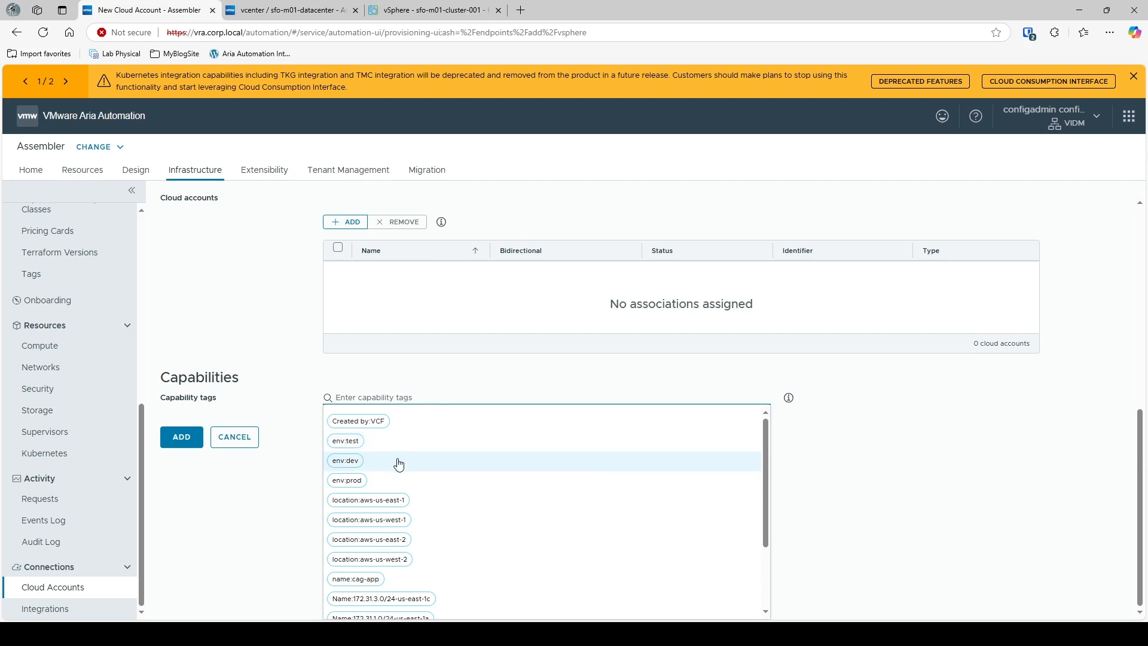
click(382, 469)
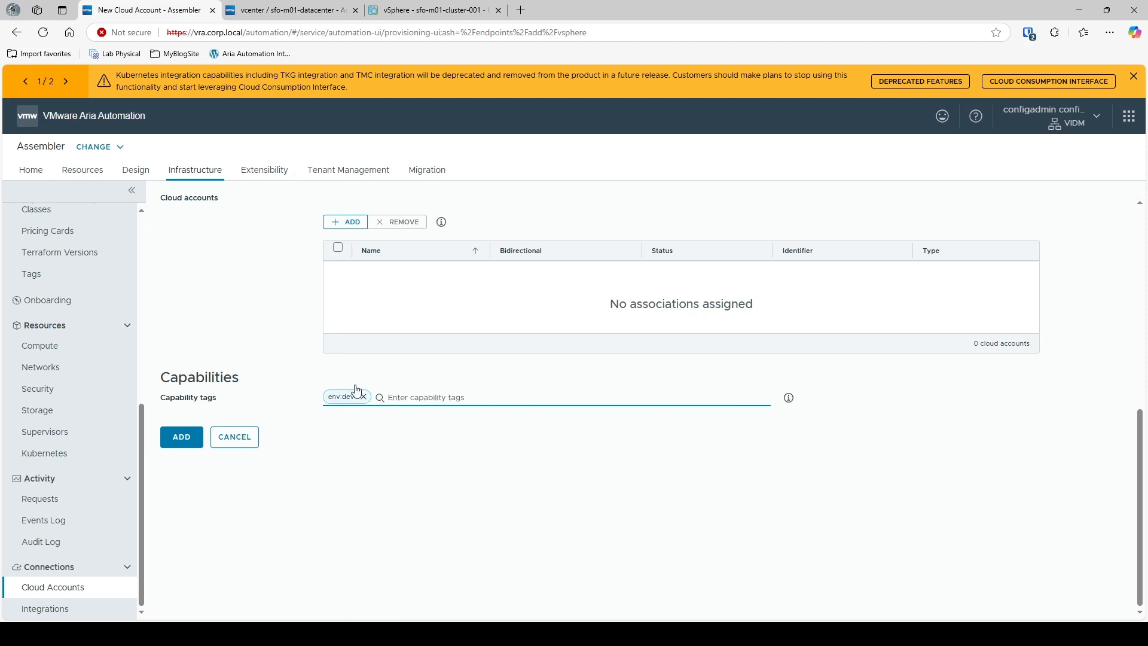
Step: Remove the env:dev capability tag from the new cloud account
scroll(288, 407, up, 3)
scroll(277, 402, down, 3)
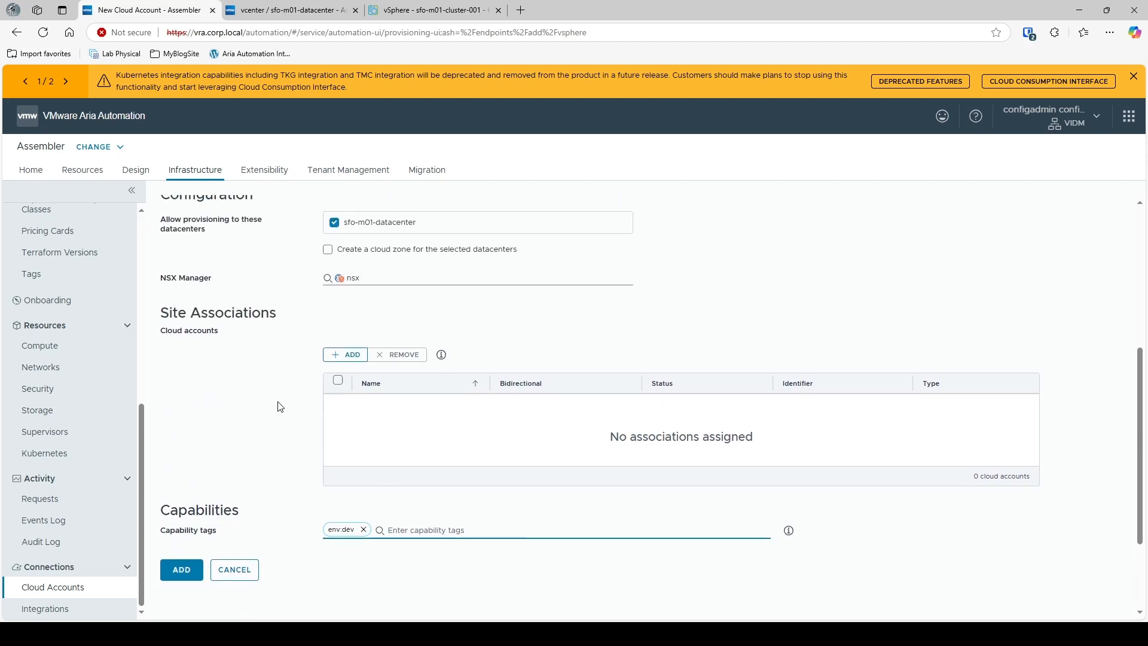
scroll(273, 409, down, 1)
scroll(285, 389, up, 6)
scroll(289, 383, down, 7)
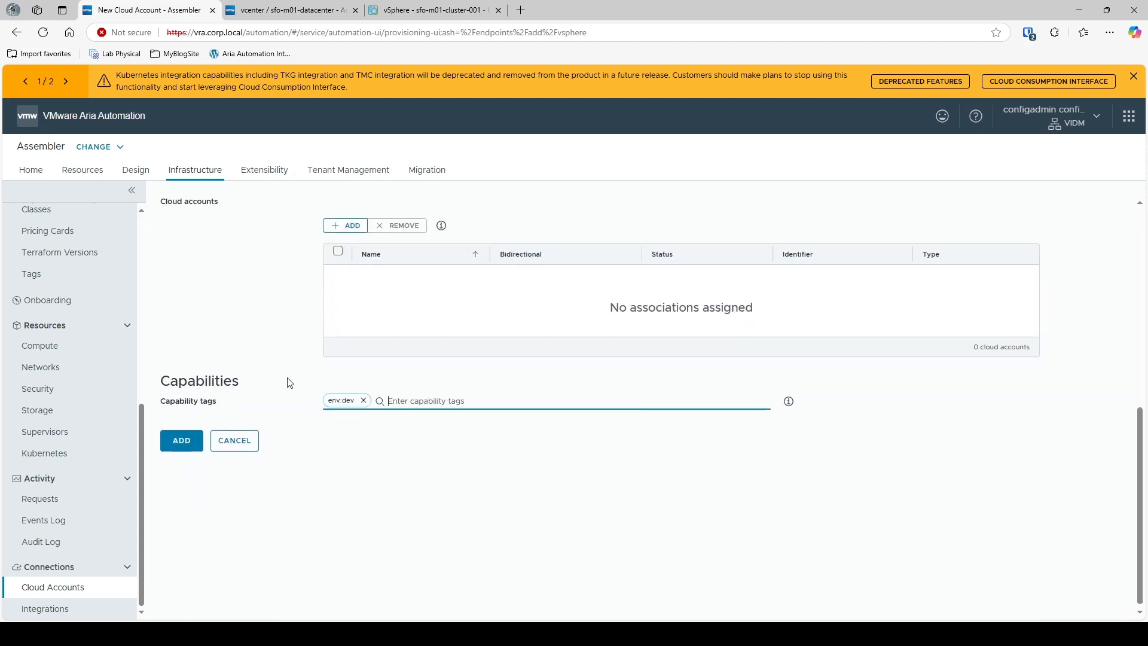
click(363, 397)
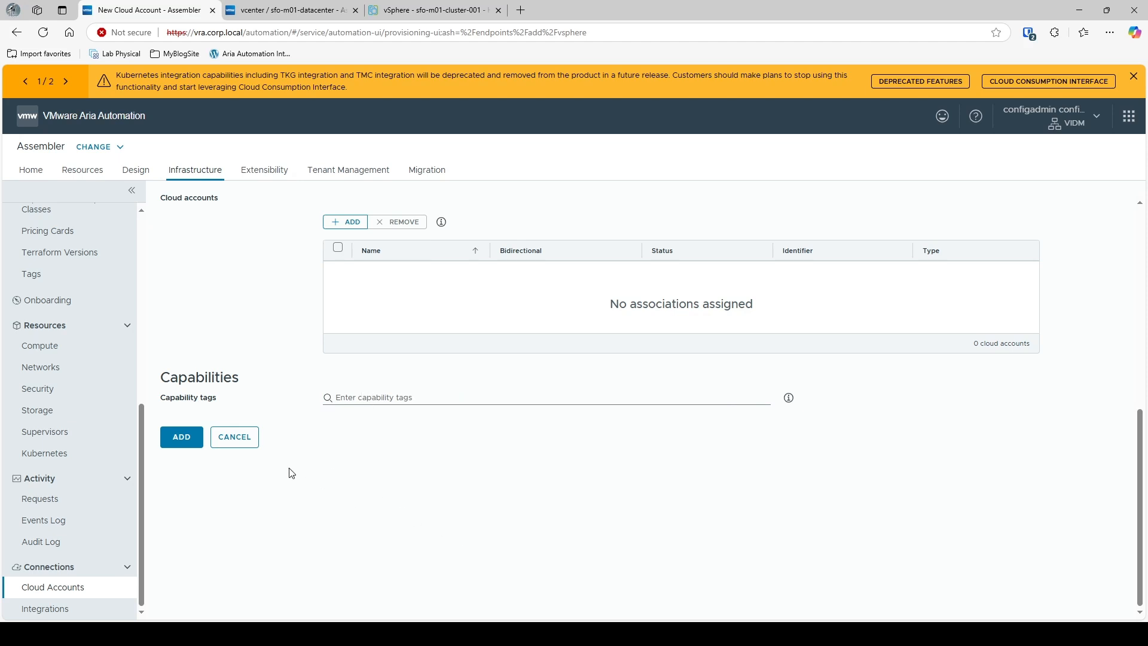
Step: Try to add the cloud account for vcenter.corp.local, and discard the new account form
click(181, 441)
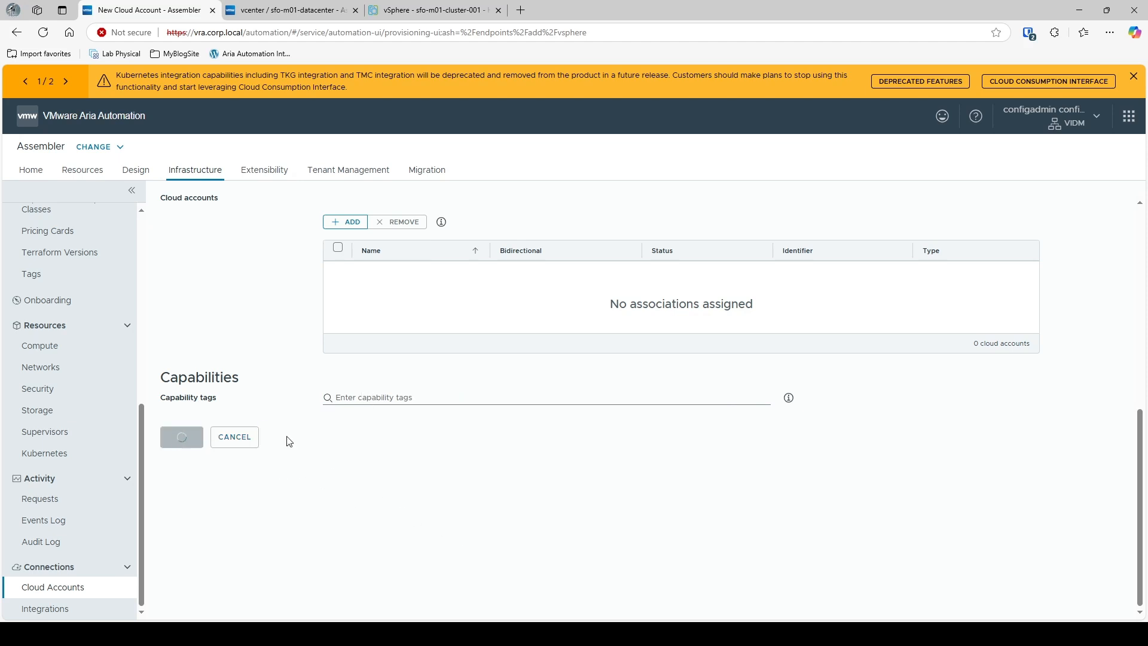
scroll(298, 469, up, 7)
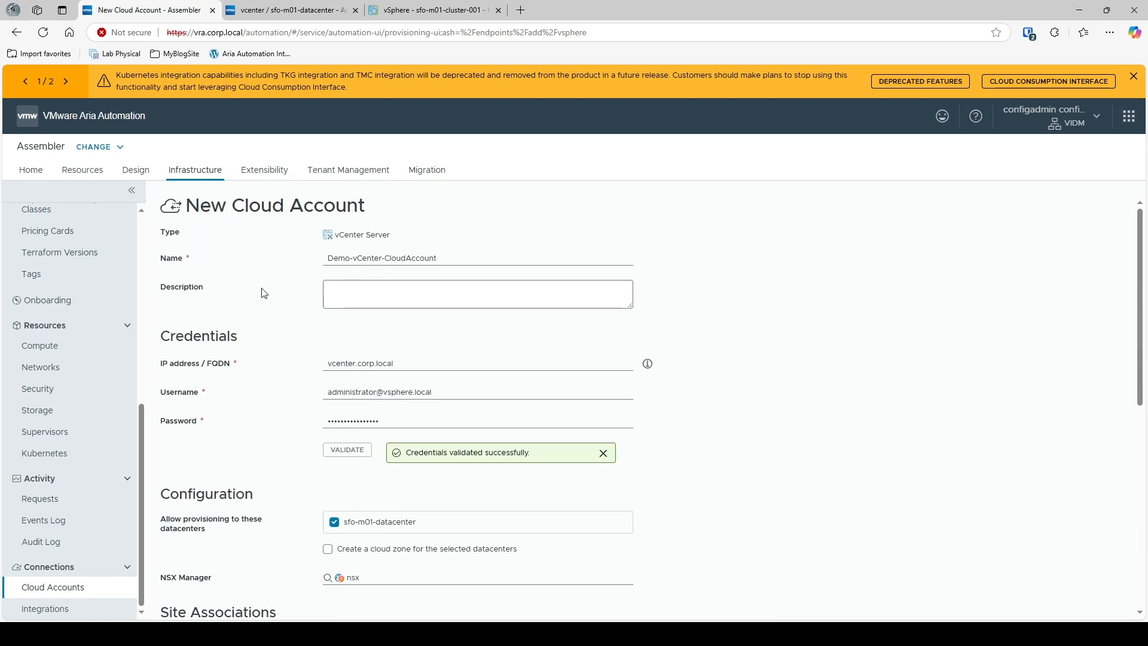
double_click(409, 396)
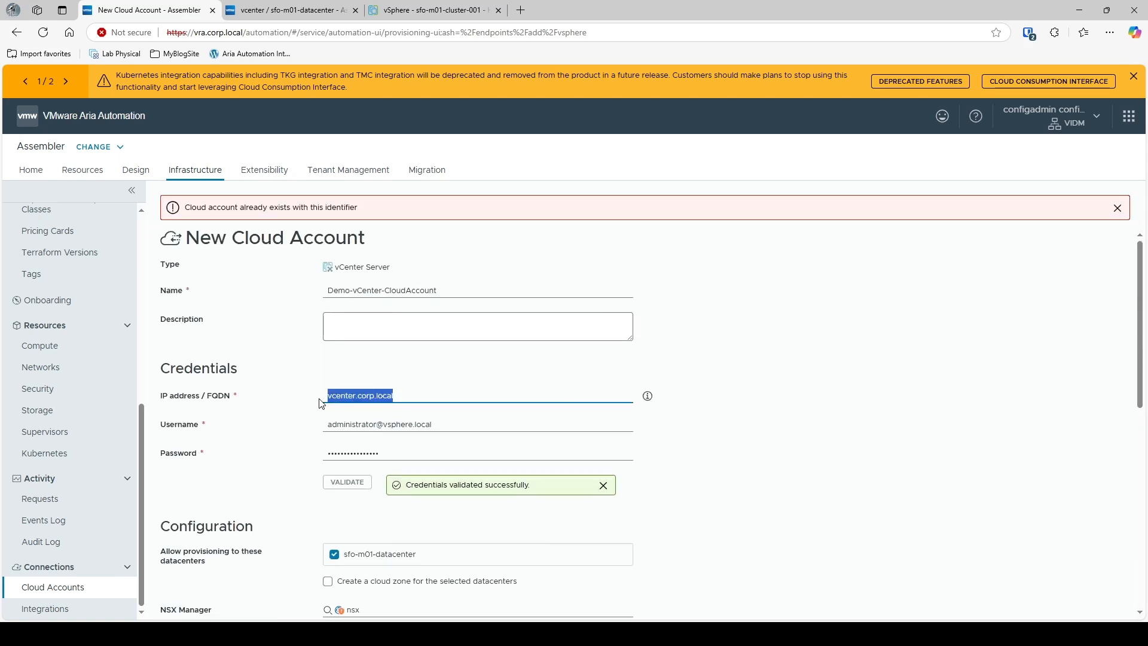
scroll(268, 356, down, 4)
scroll(268, 356, down, 5)
click(240, 443)
click(703, 442)
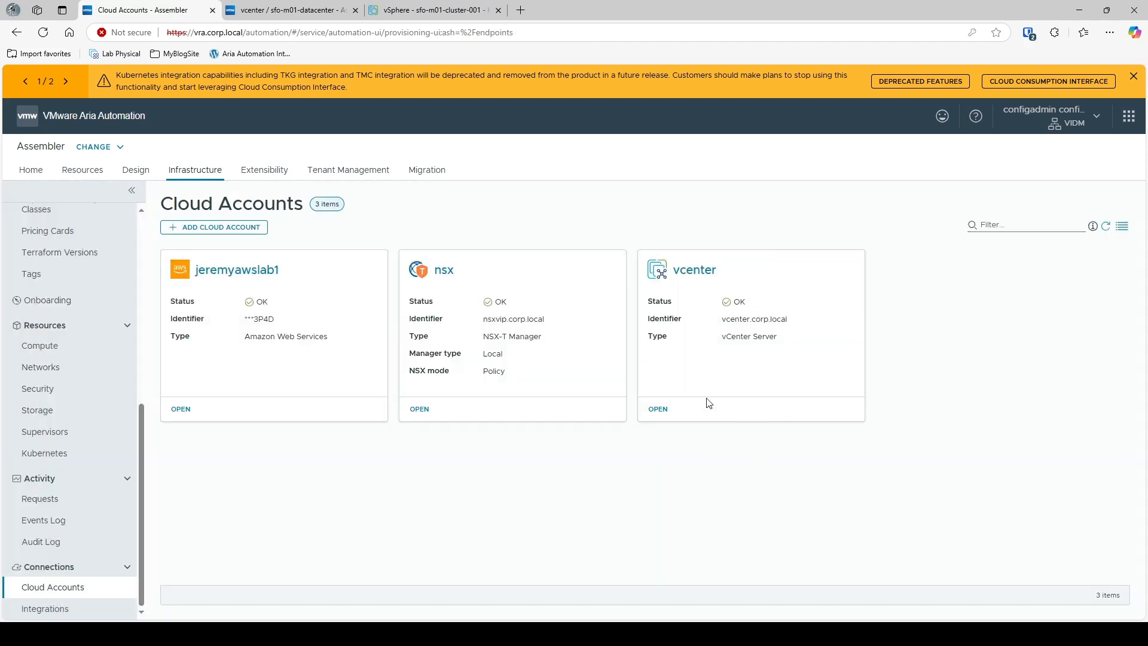
Step: Open the existing vcenter cloud account and view the information about its data collection
click(695, 270)
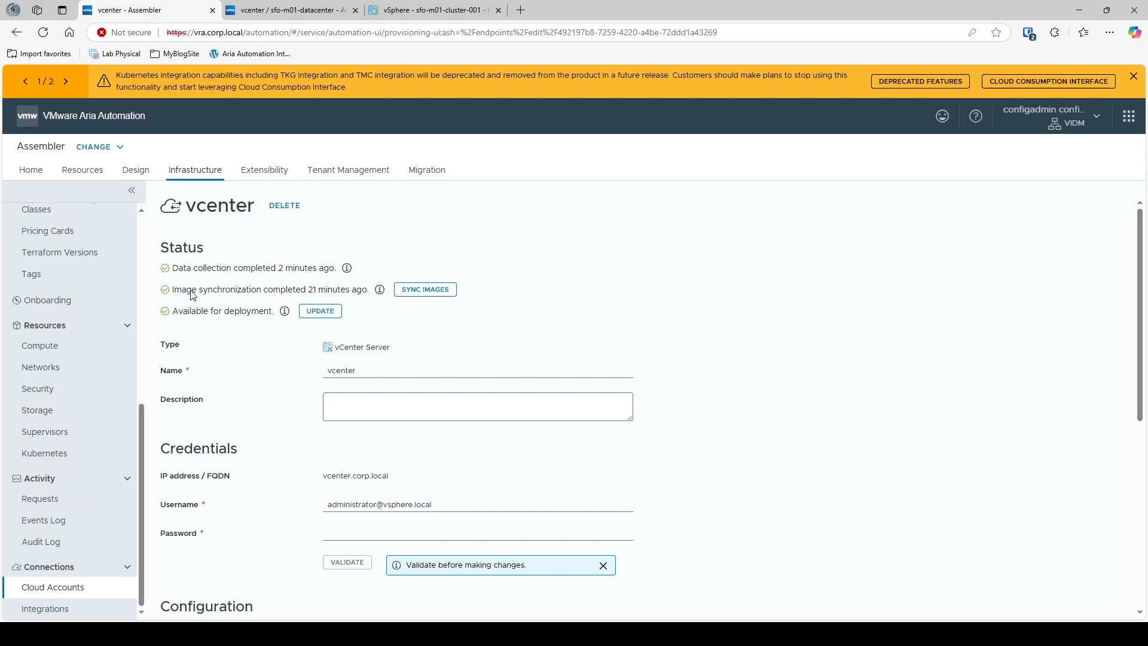
click(347, 268)
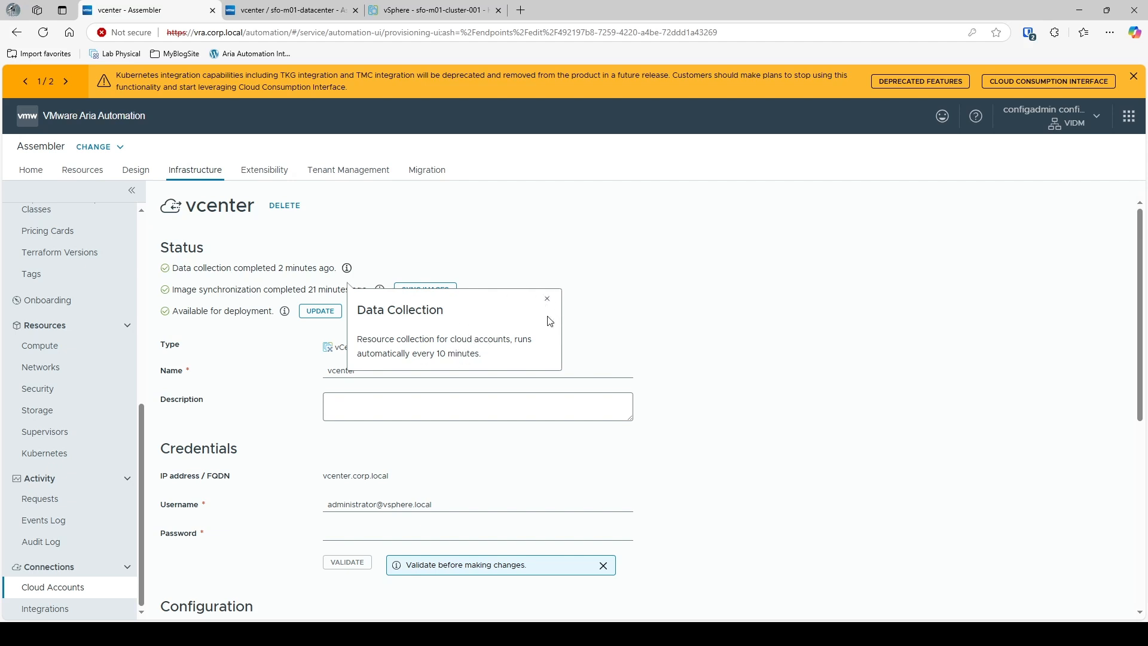
Step: Synchronize the images of the vcenter account and read the information about image synchronization
click(547, 299)
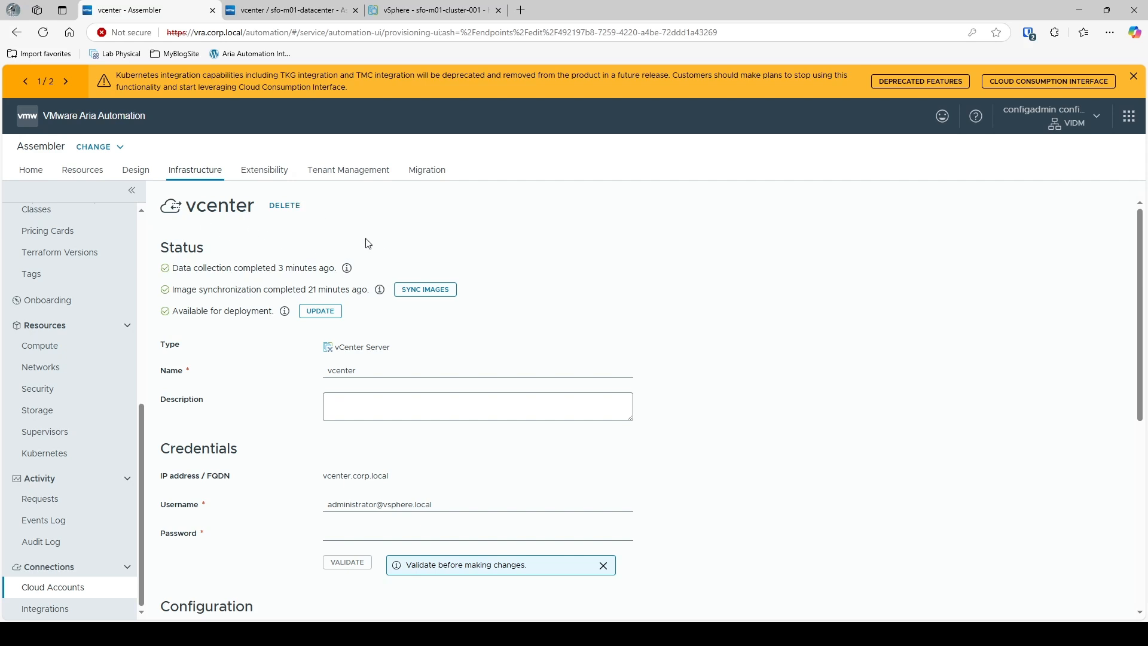
click(412, 295)
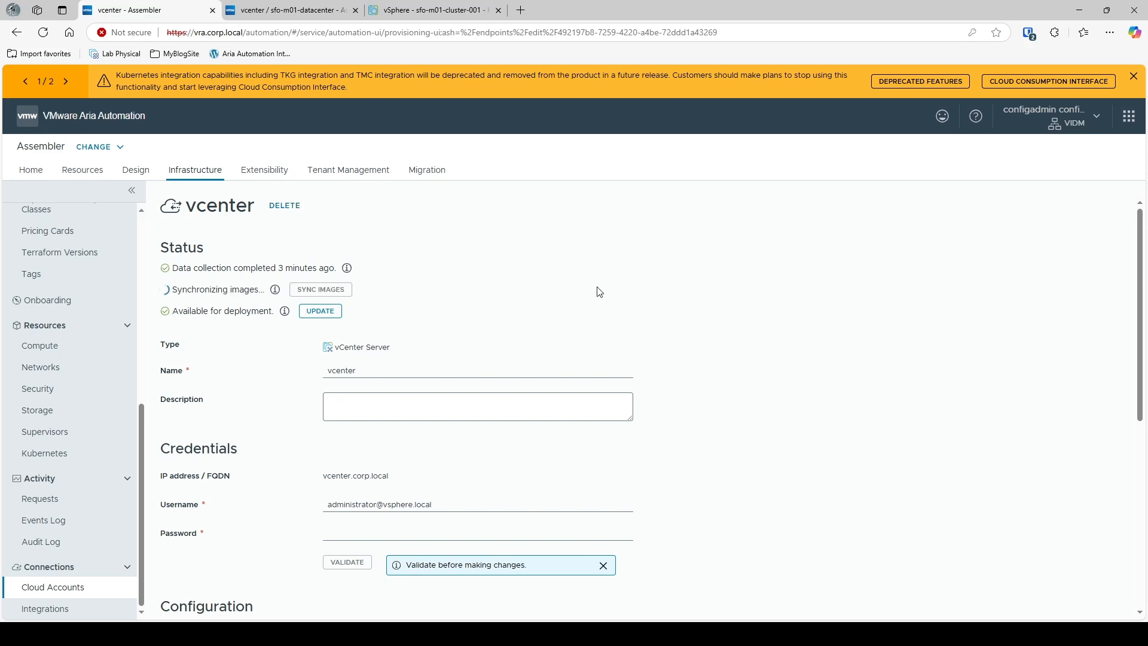
click(280, 291)
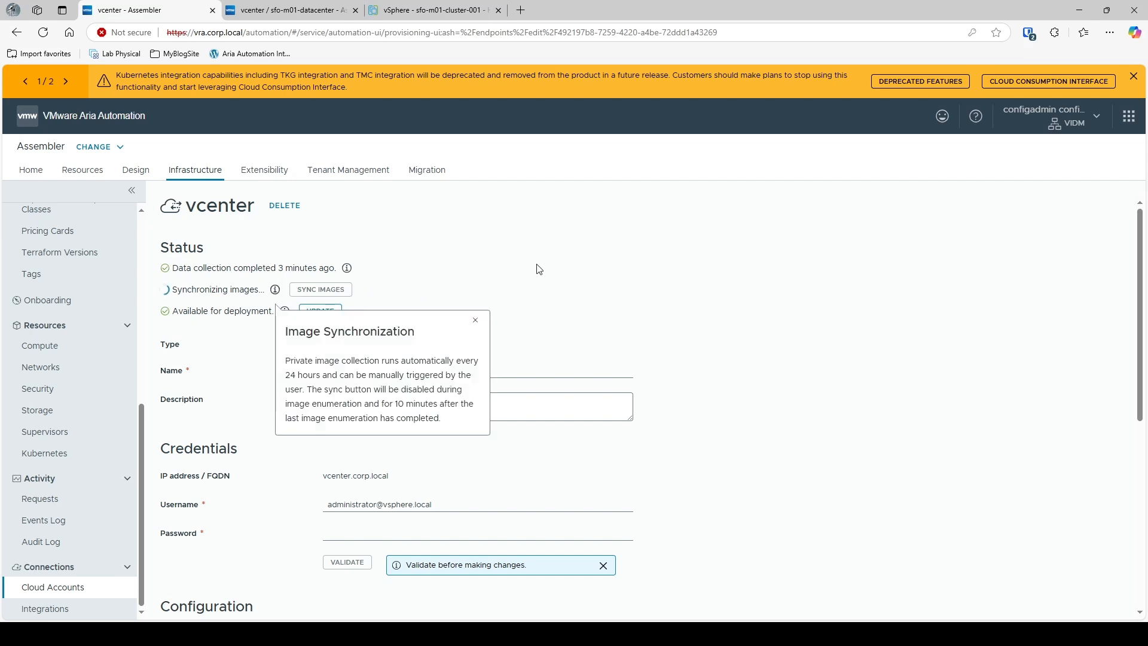
drag(400, 361, 439, 385)
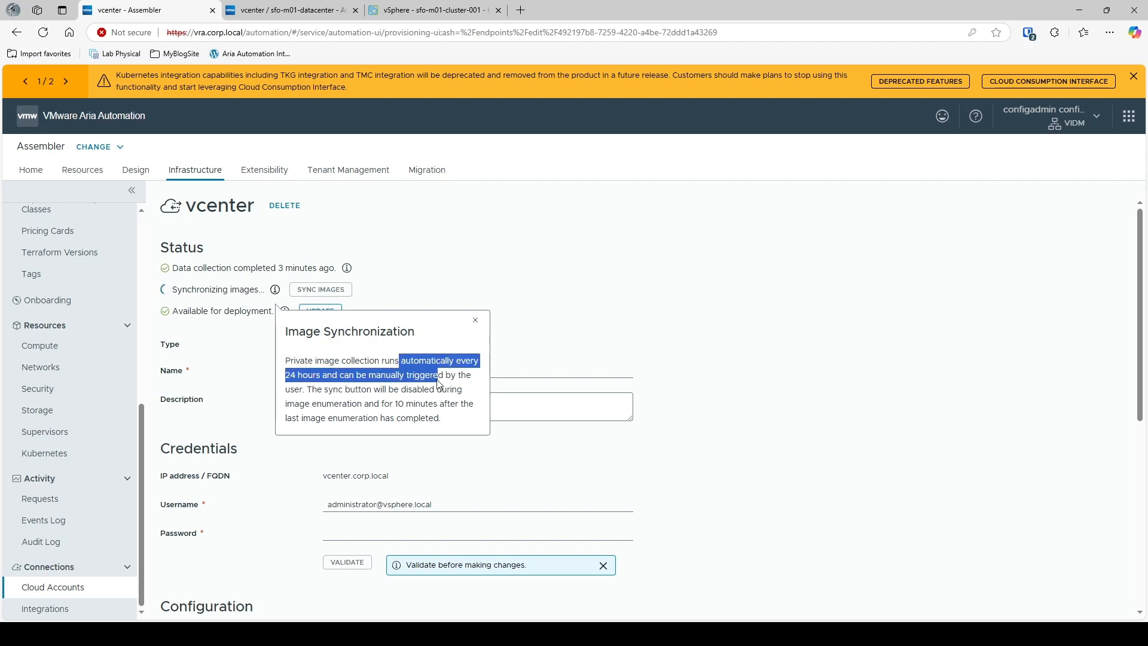
click(628, 312)
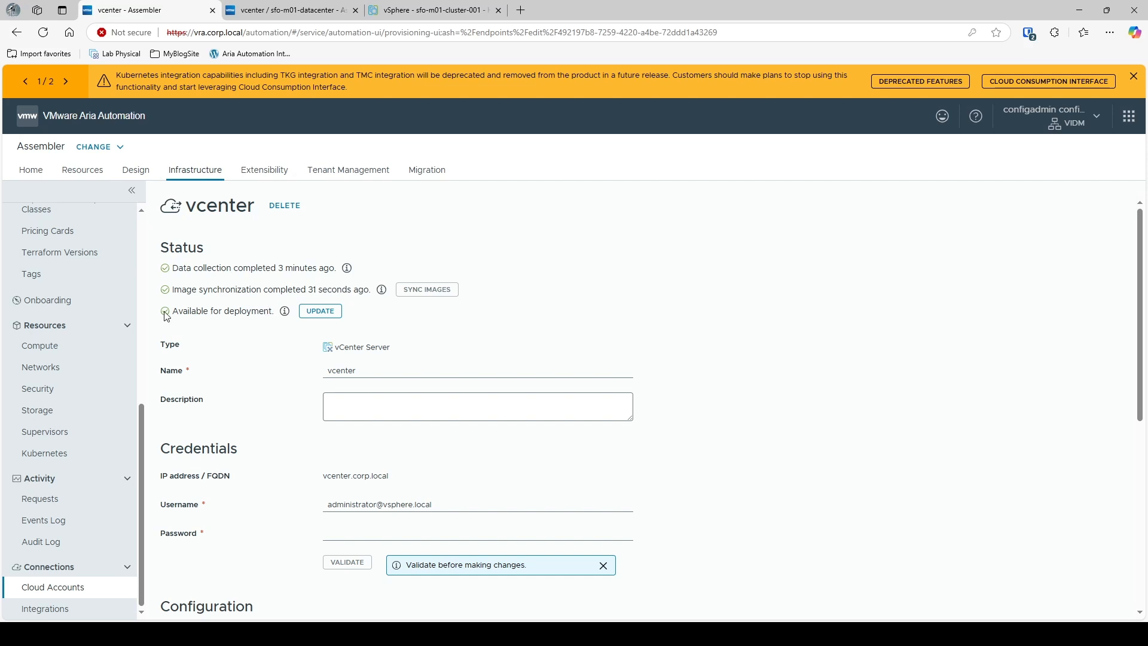
Step: Update the vcenter account's deployment availability status and read the information about its health status
drag(162, 316, 200, 314)
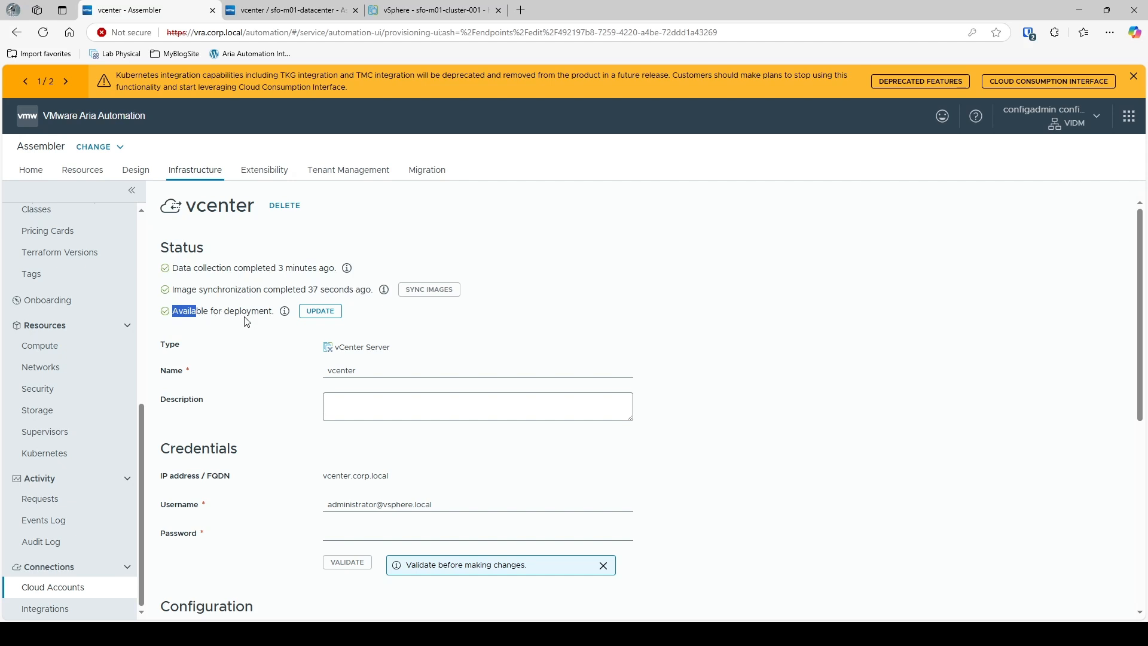
click(326, 312)
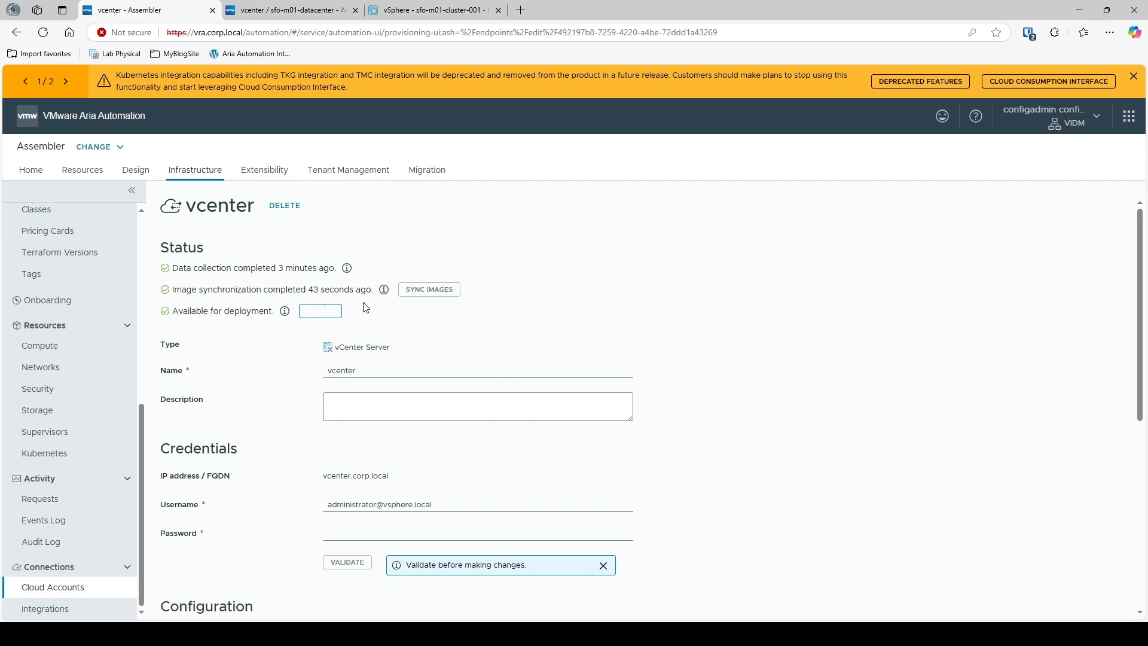
click(286, 312)
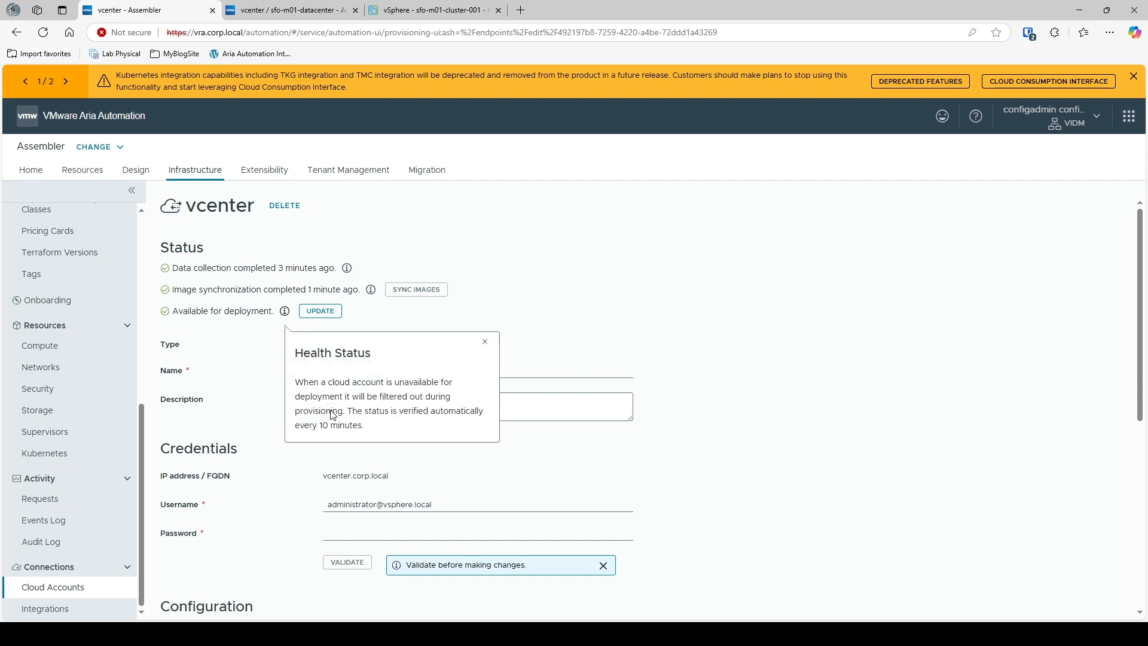
drag(331, 411, 394, 436)
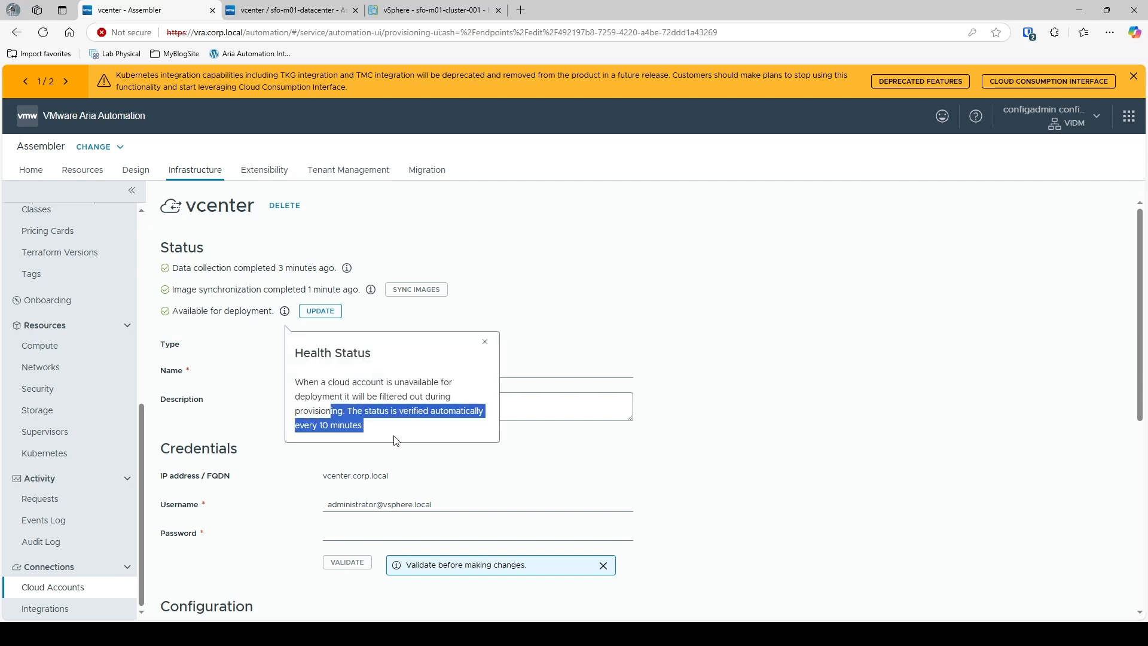
click(486, 342)
Step: Review the vcenter account's configuration, site associations and capabilities, and leave the account without saving
scroll(302, 443, down, 5)
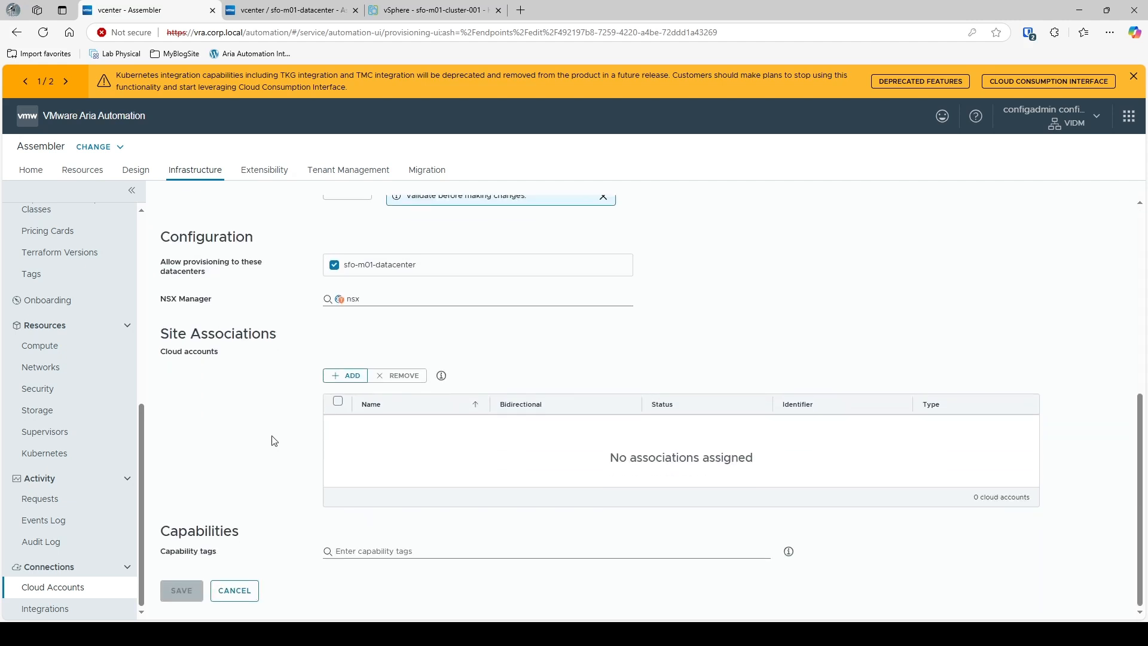
scroll(300, 438, up, 5)
scroll(265, 457, down, 5)
click(238, 596)
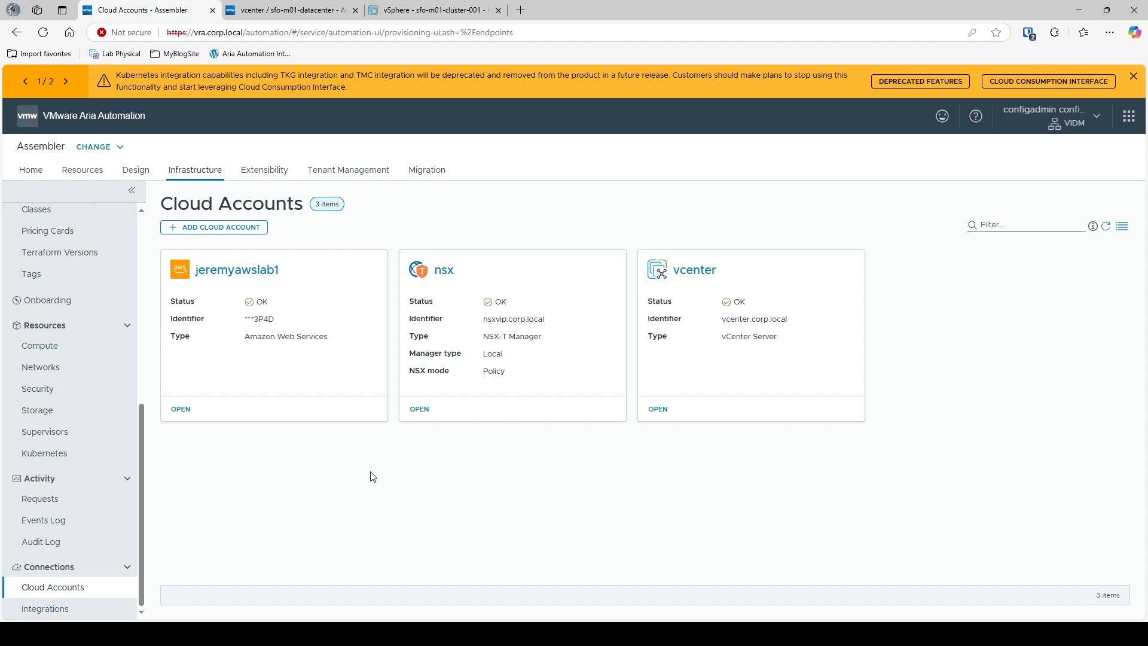
Step: Start a new cloud zone for the vcenter / sfo-m01-datacenter region and name it CAG-Demo-Cloudzone
scroll(85, 382, up, 6)
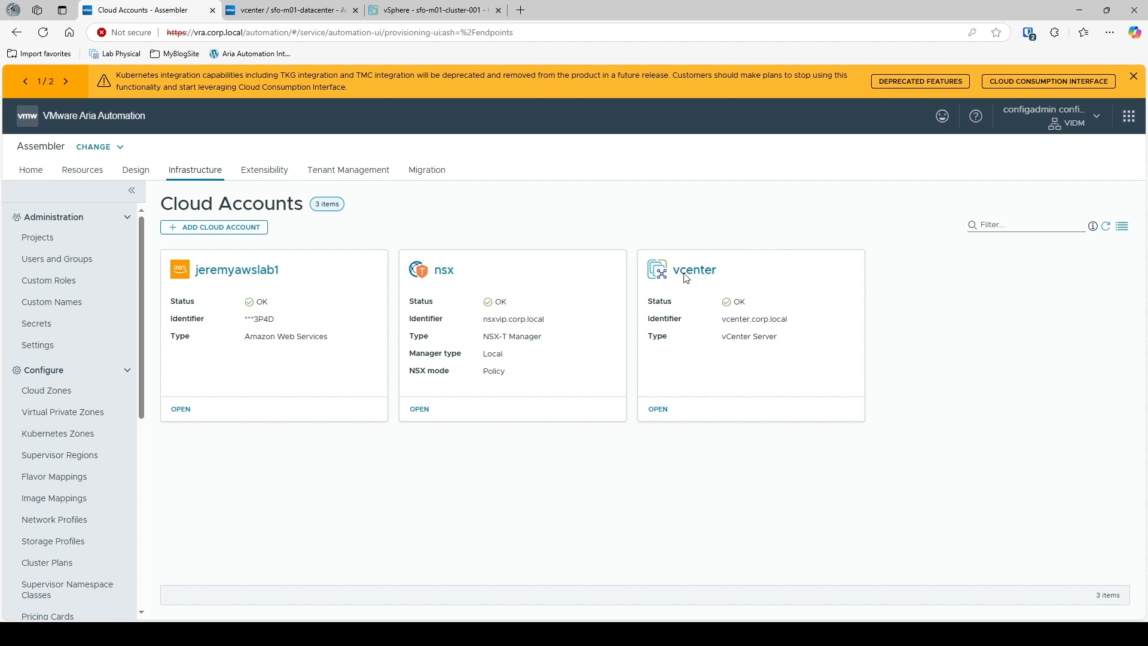
click(55, 394)
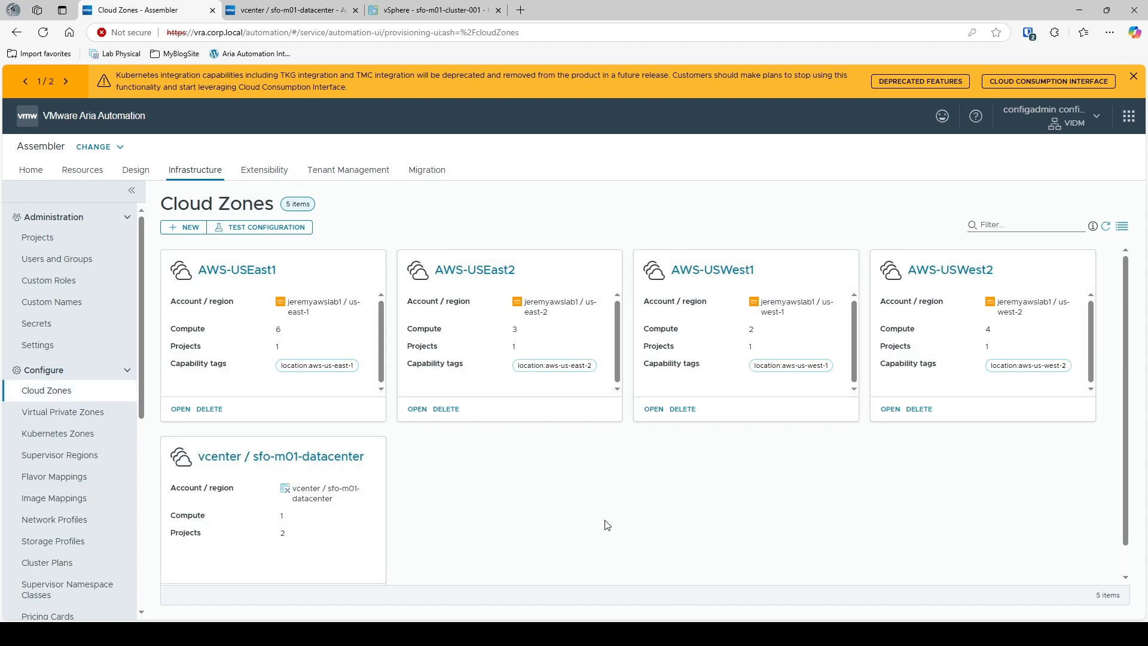
scroll(608, 524, down, 1)
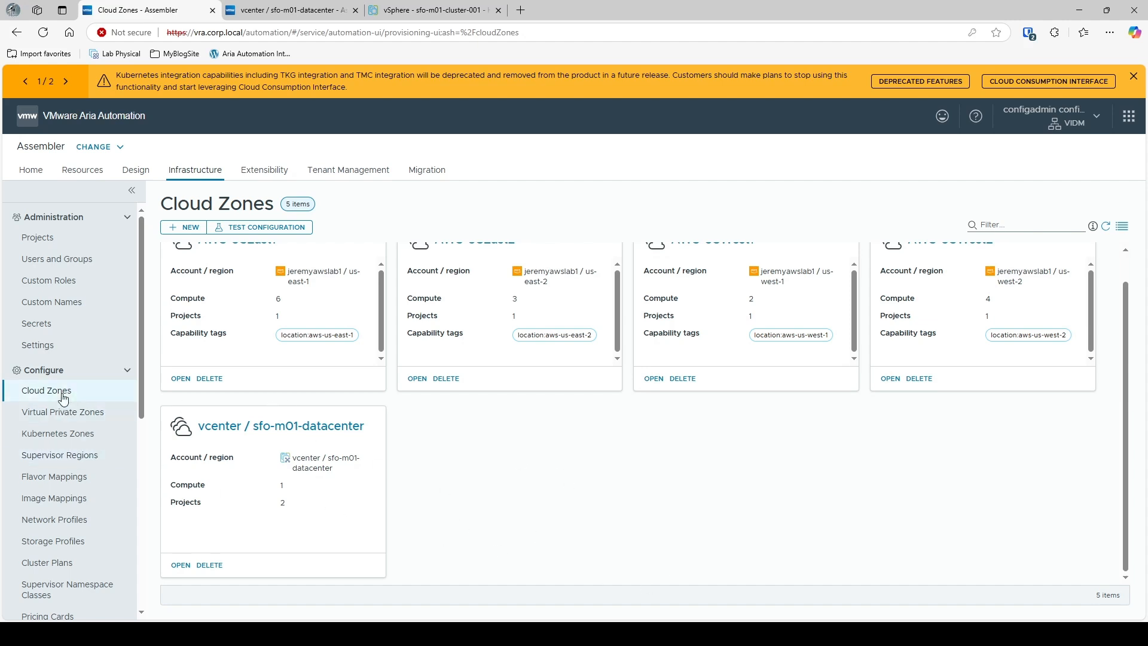
click(185, 227)
click(373, 293)
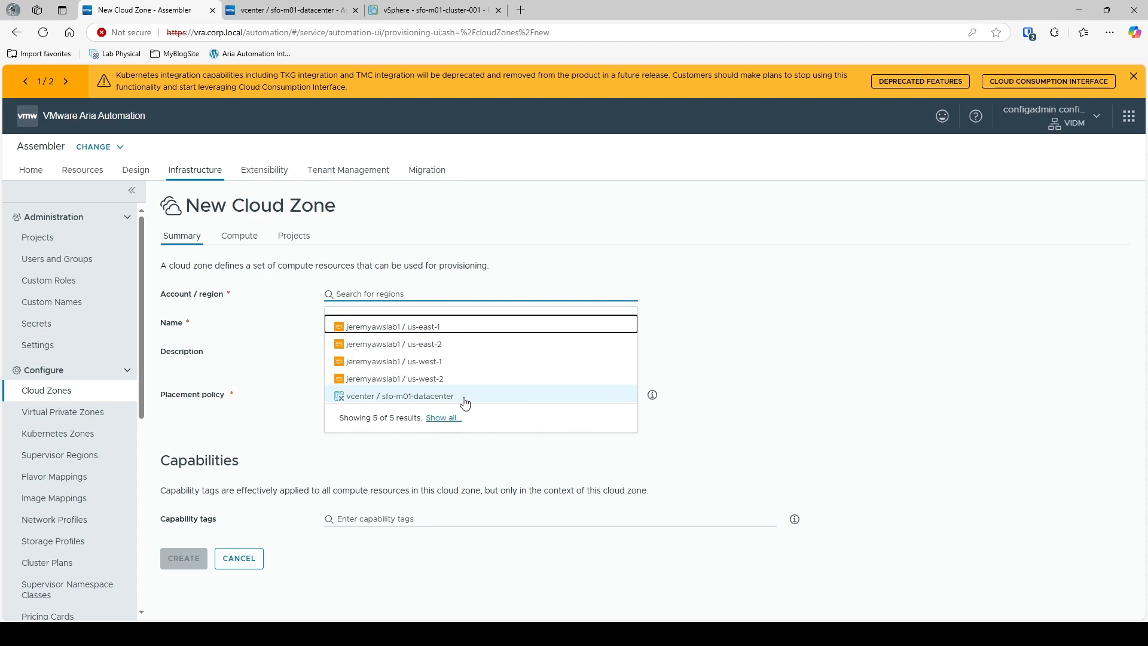
click(360, 397)
click(374, 325)
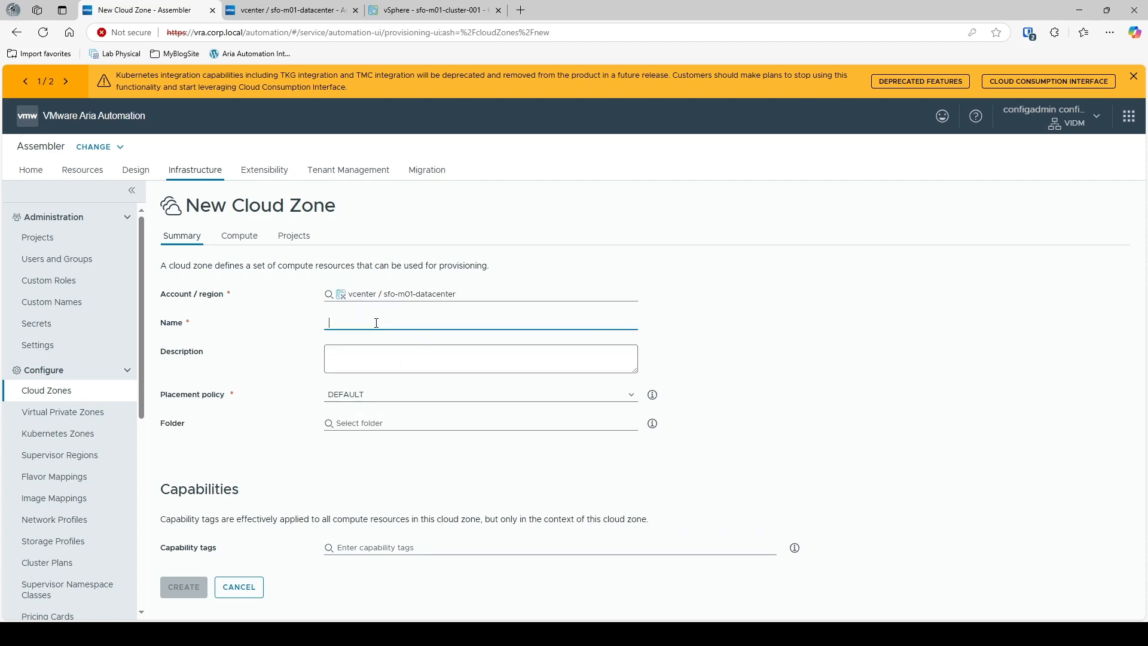
text(CAG-Demo-Cloudzone)
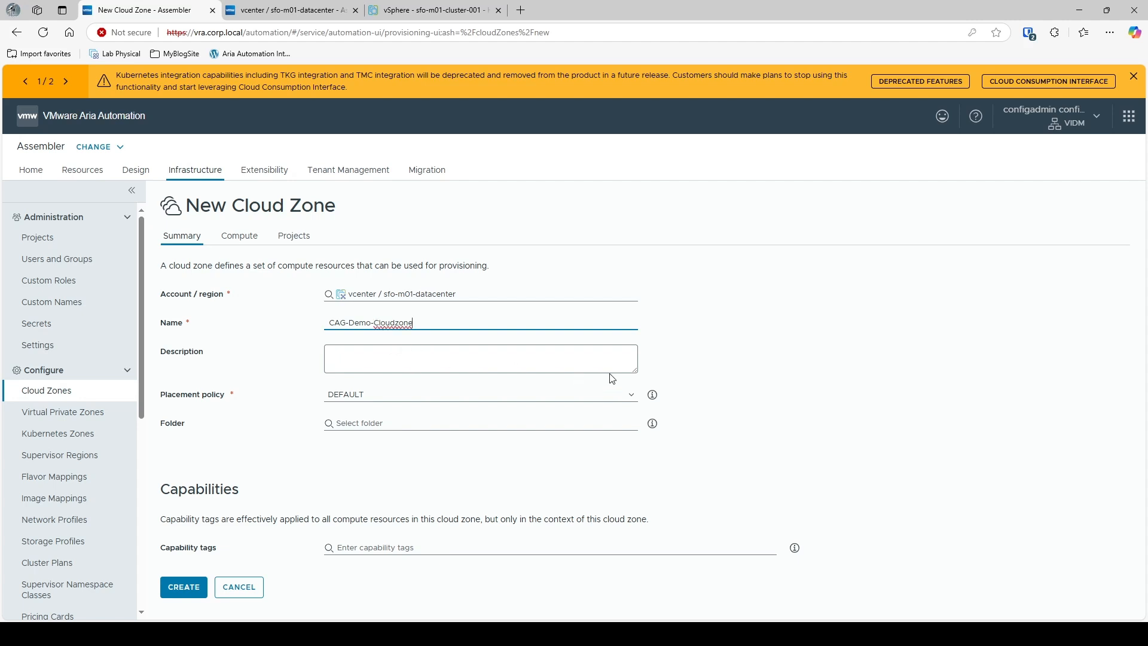
Step: View the placement policy options for the new cloud zone and the explanation of the placement strategies
click(612, 397)
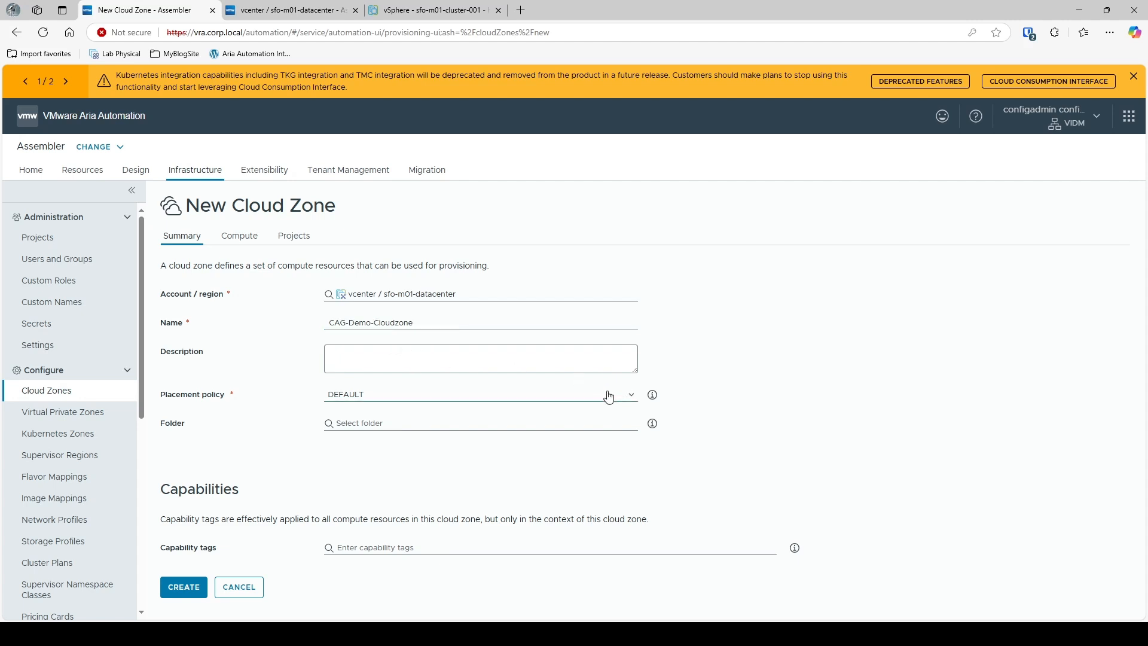
click(653, 396)
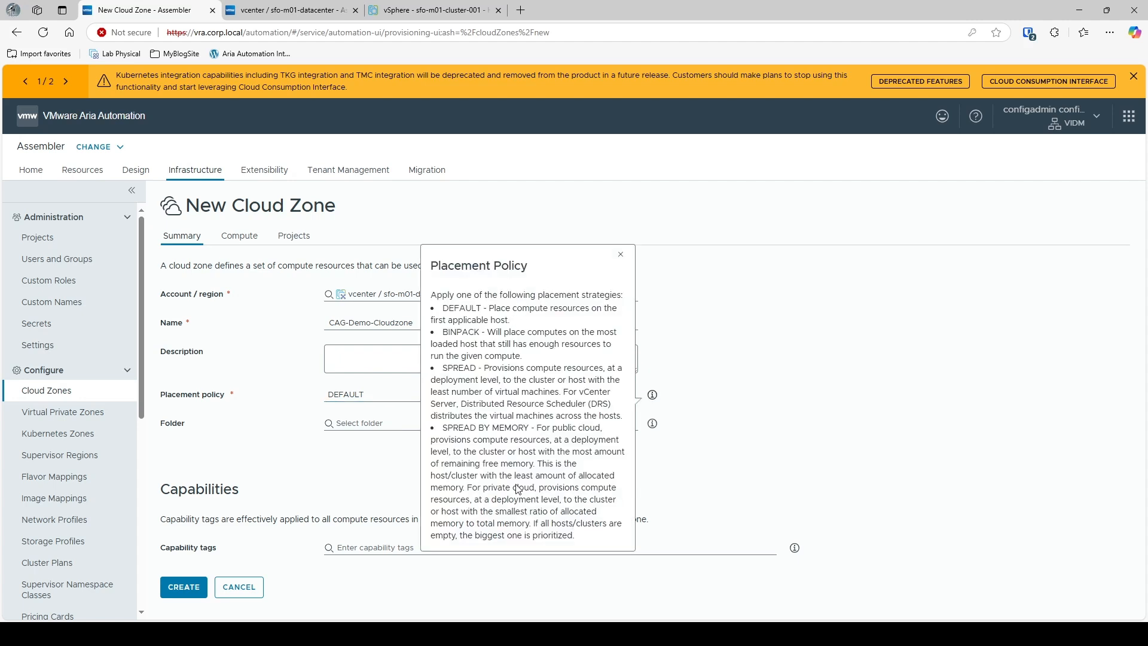
click(621, 254)
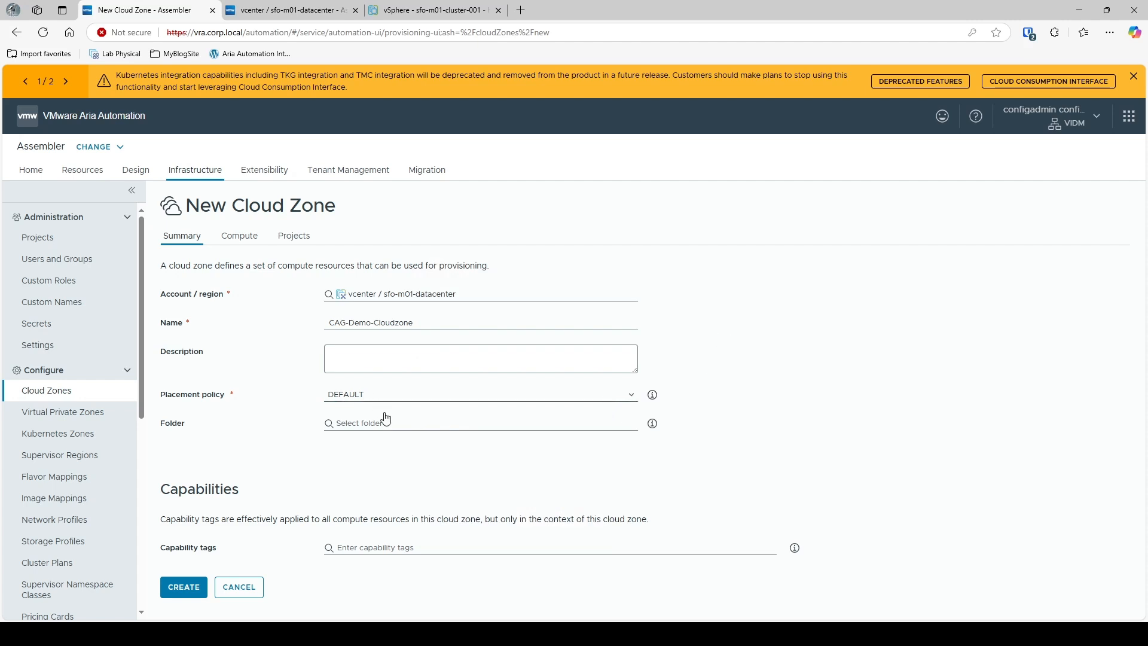
Step: Review the folders available for the new cloud zone and recheck the placement policies, without selecting a folder
click(424, 424)
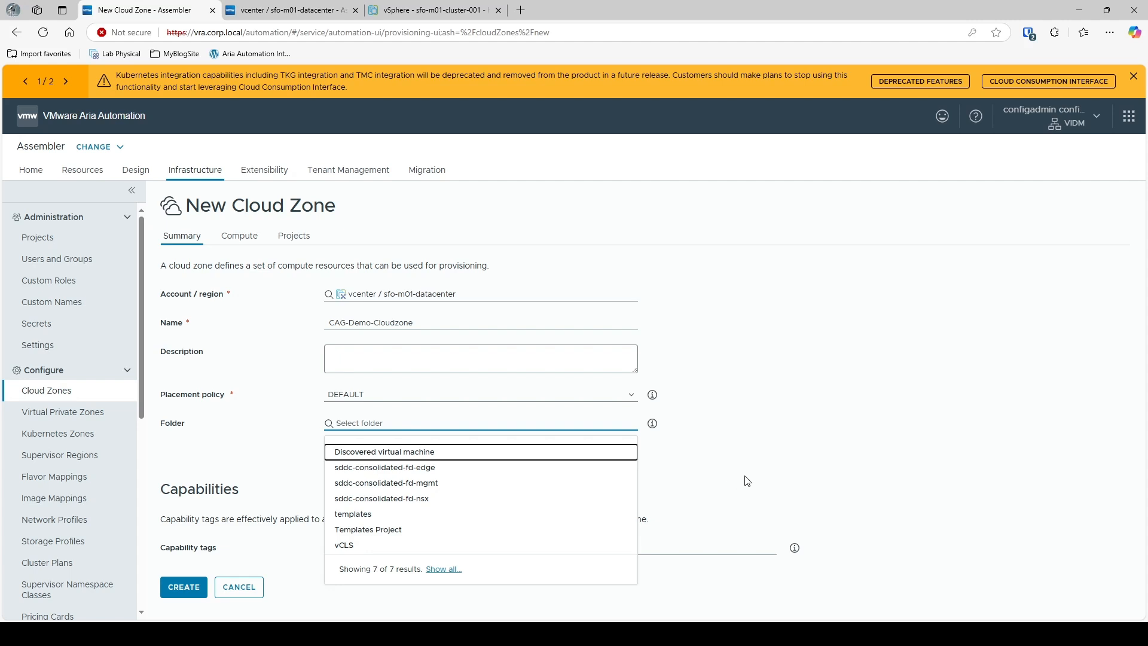
click(827, 478)
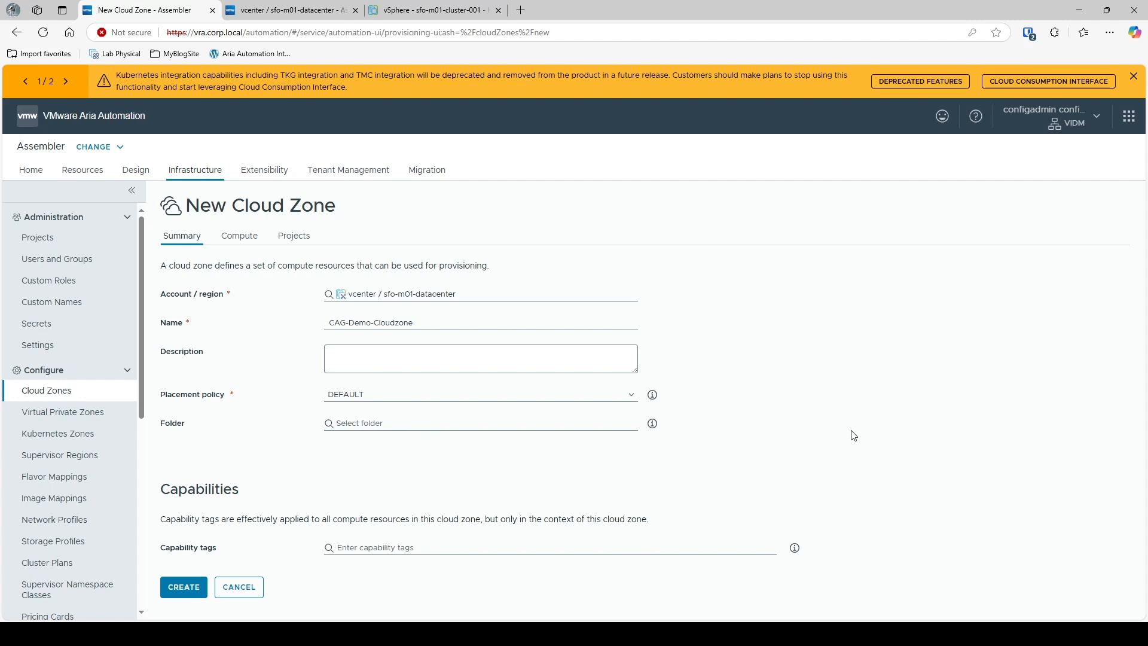
click(630, 401)
click(788, 343)
click(386, 423)
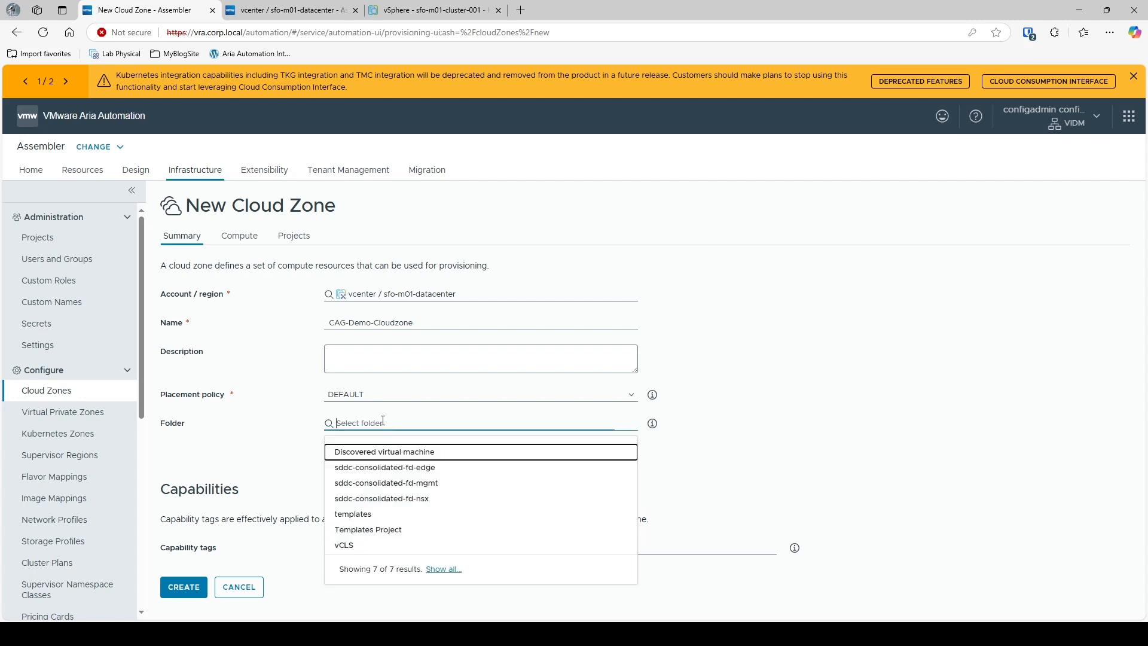
click(209, 450)
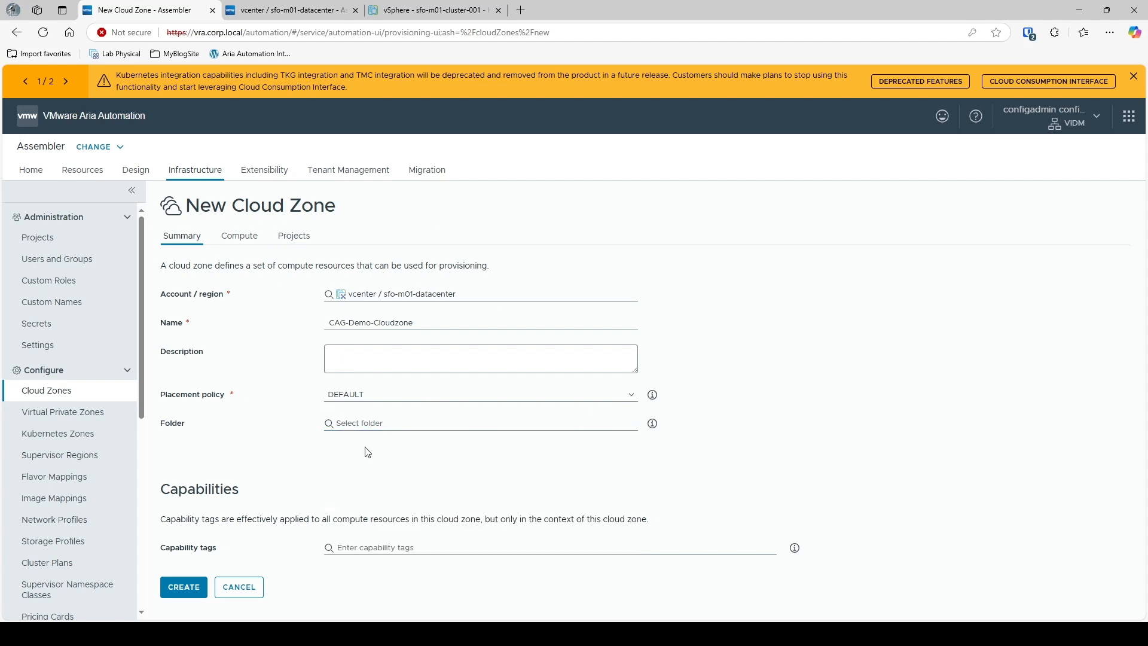
click(376, 423)
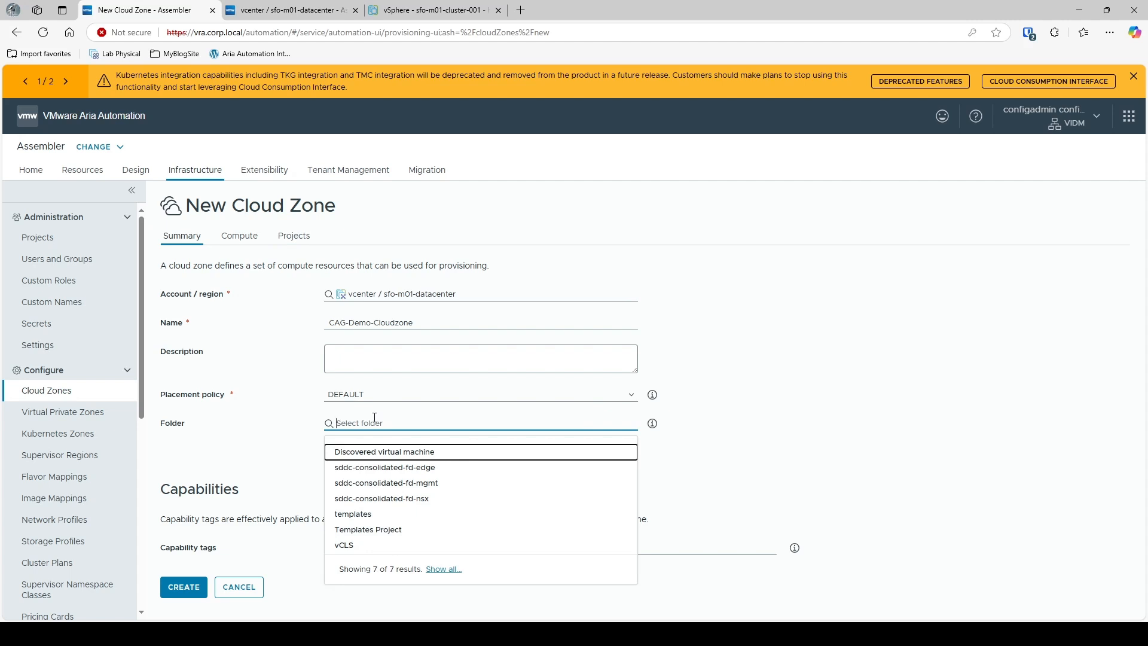
click(210, 461)
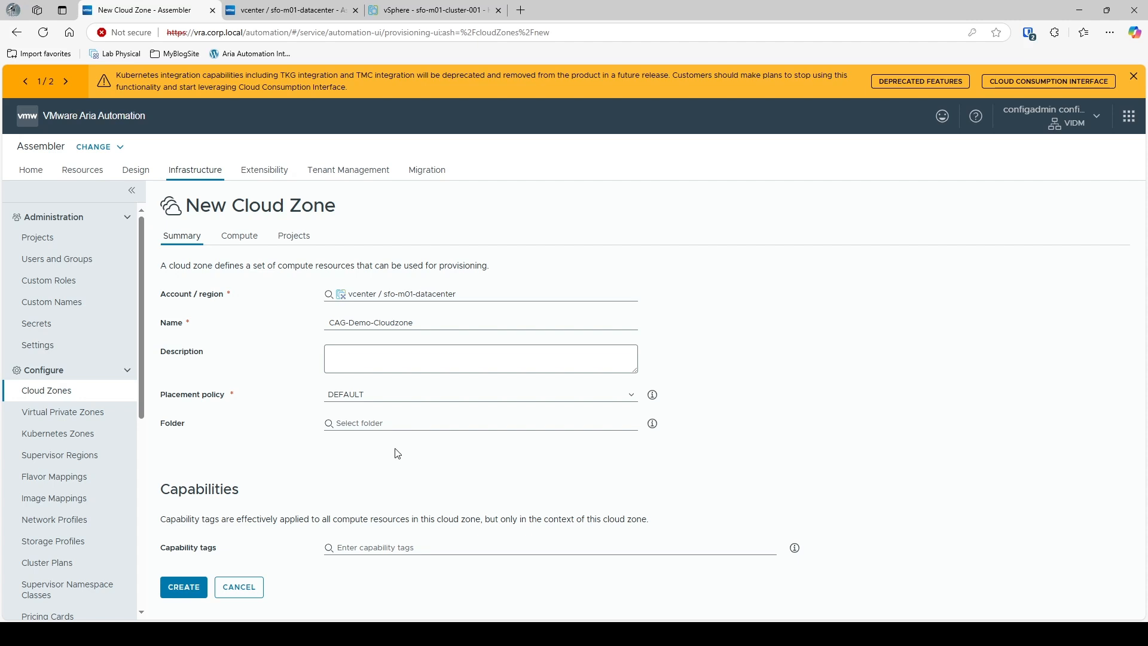
click(374, 423)
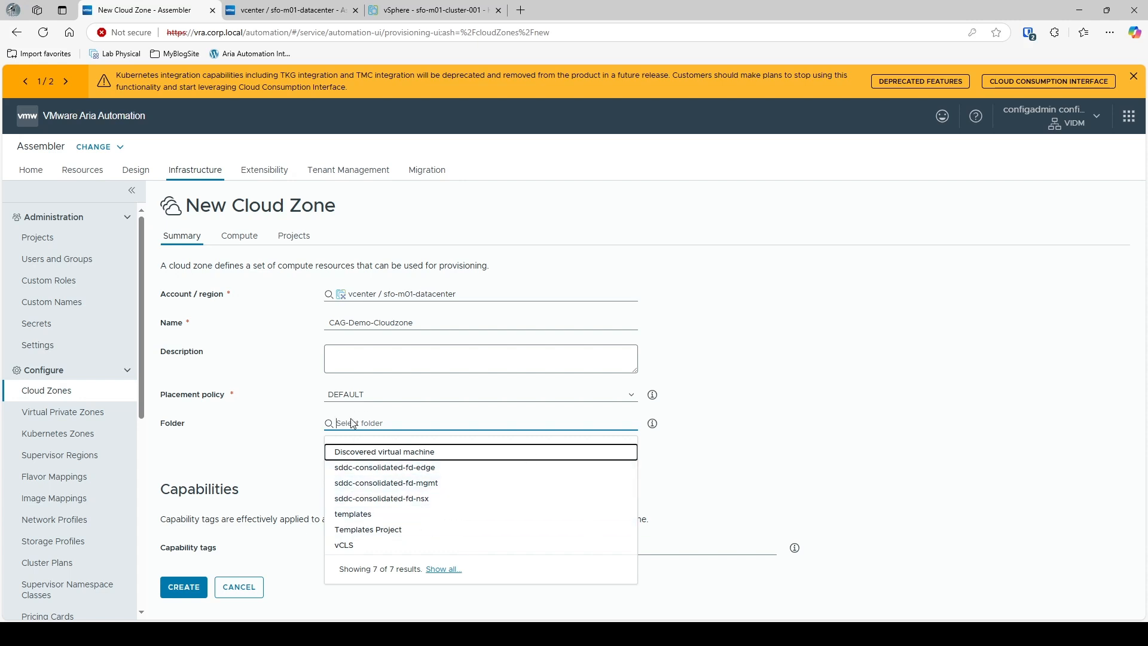
click(287, 438)
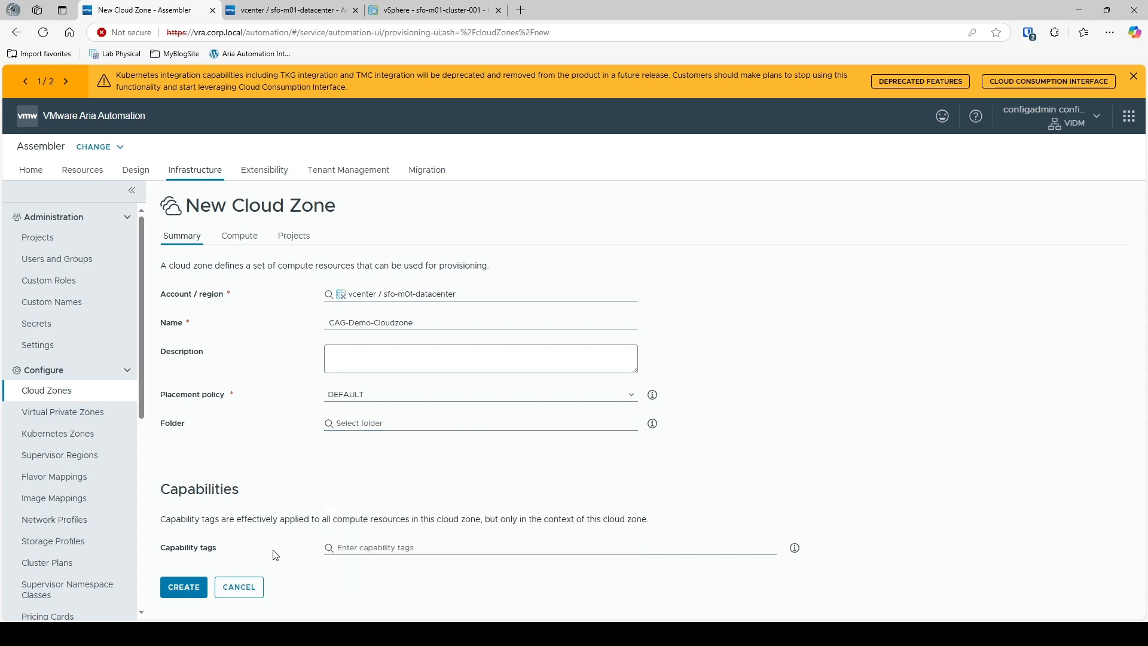
Step: Review the capability tags available for the new cloud zone without assigning any
click(350, 549)
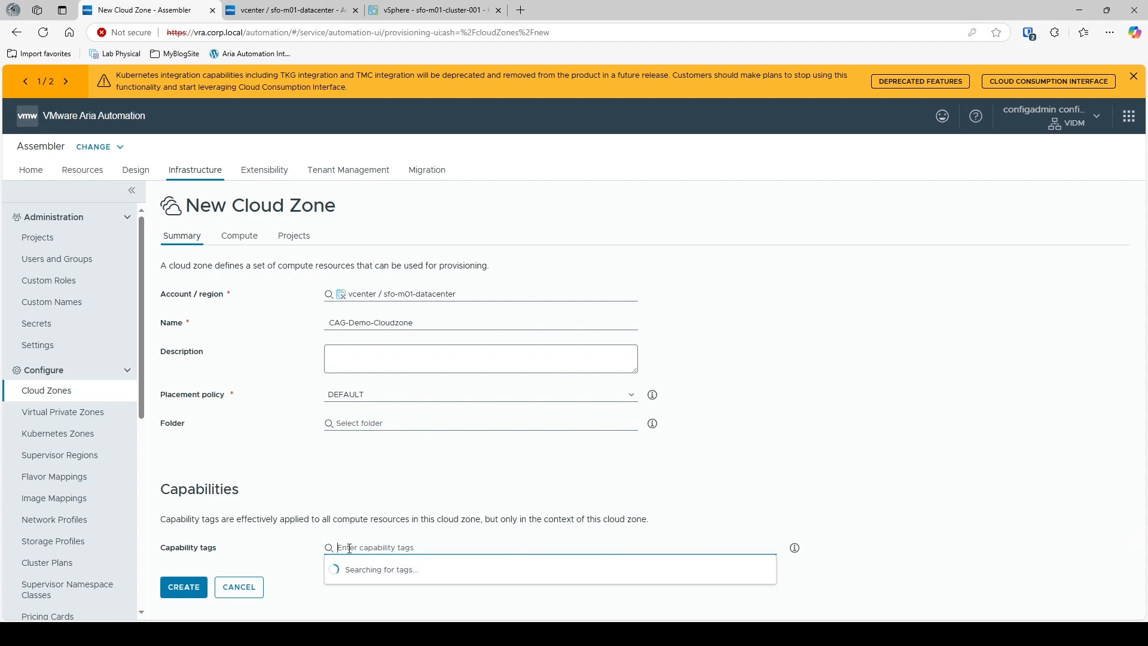
scroll(281, 537, down, 2)
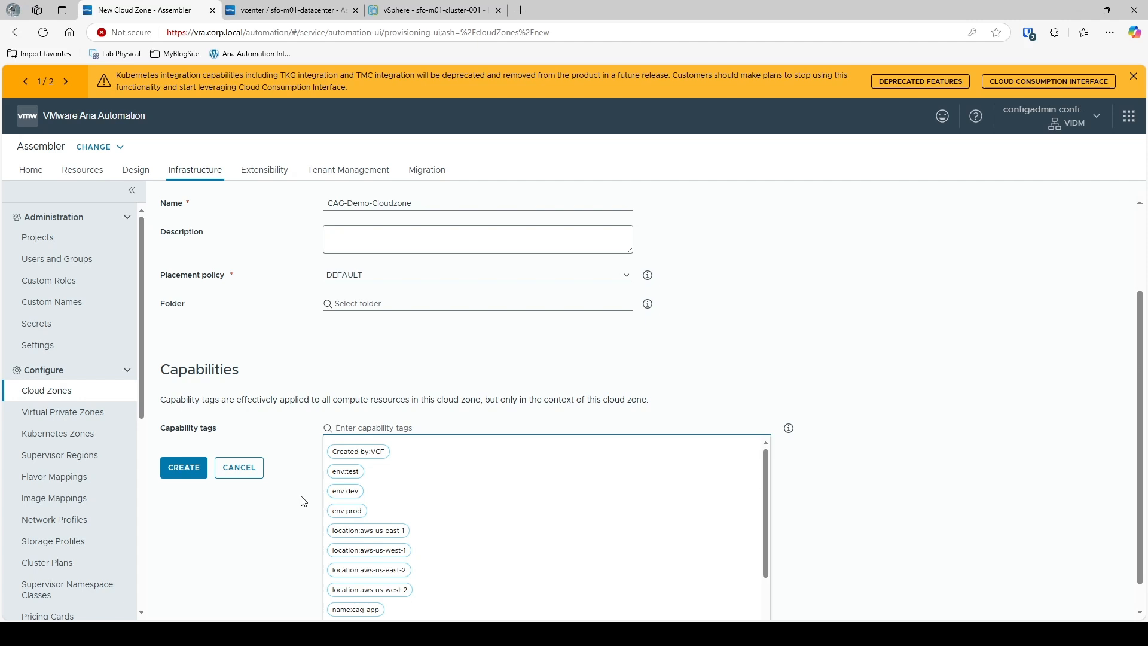
scroll(287, 454, up, 2)
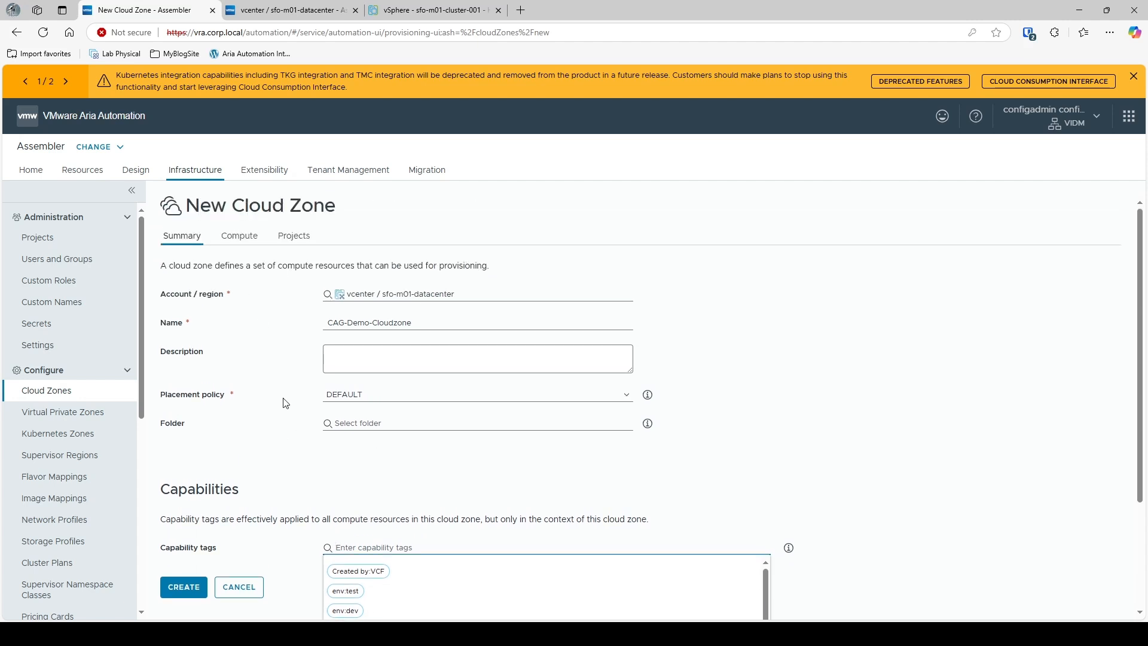
scroll(265, 414, down, 2)
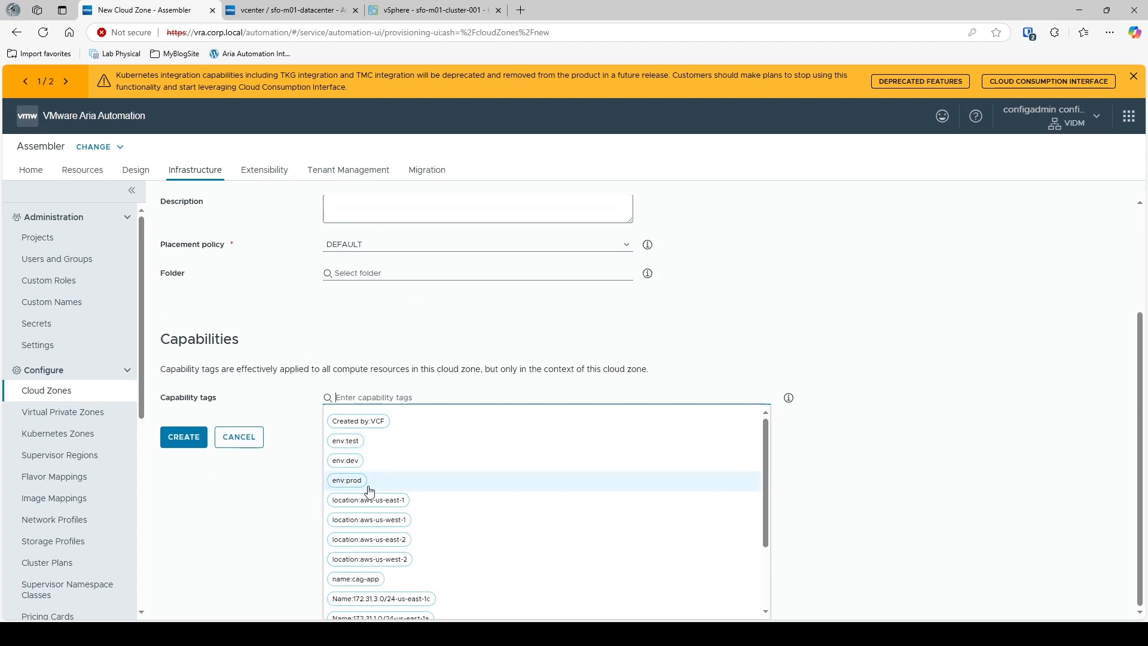
click(292, 413)
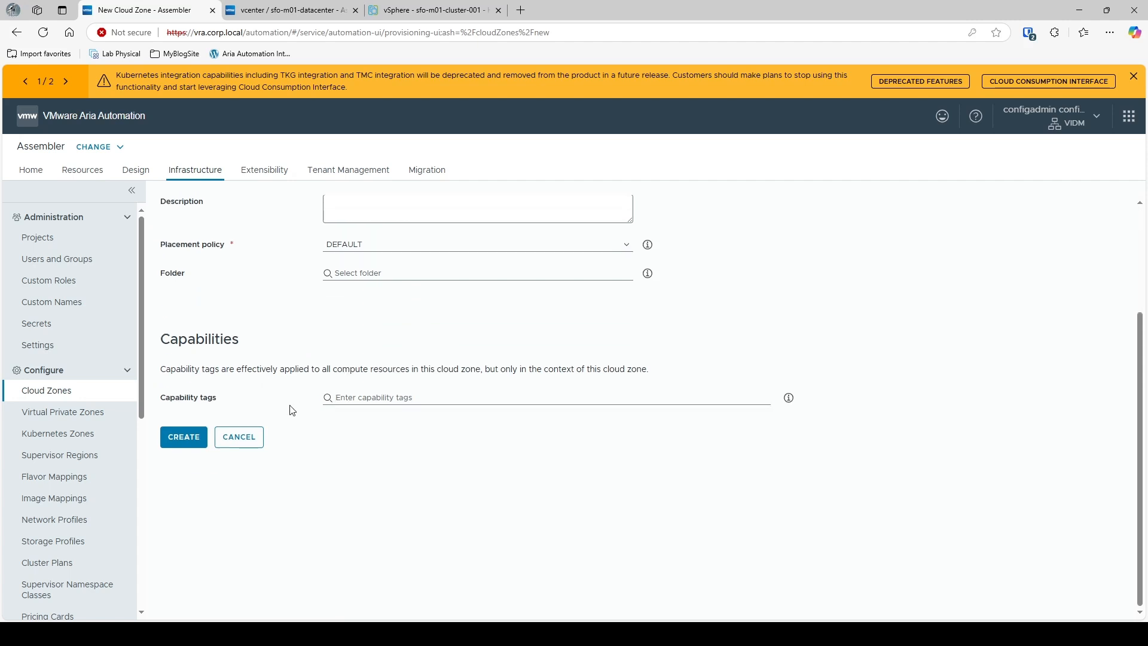
scroll(291, 413, up, 2)
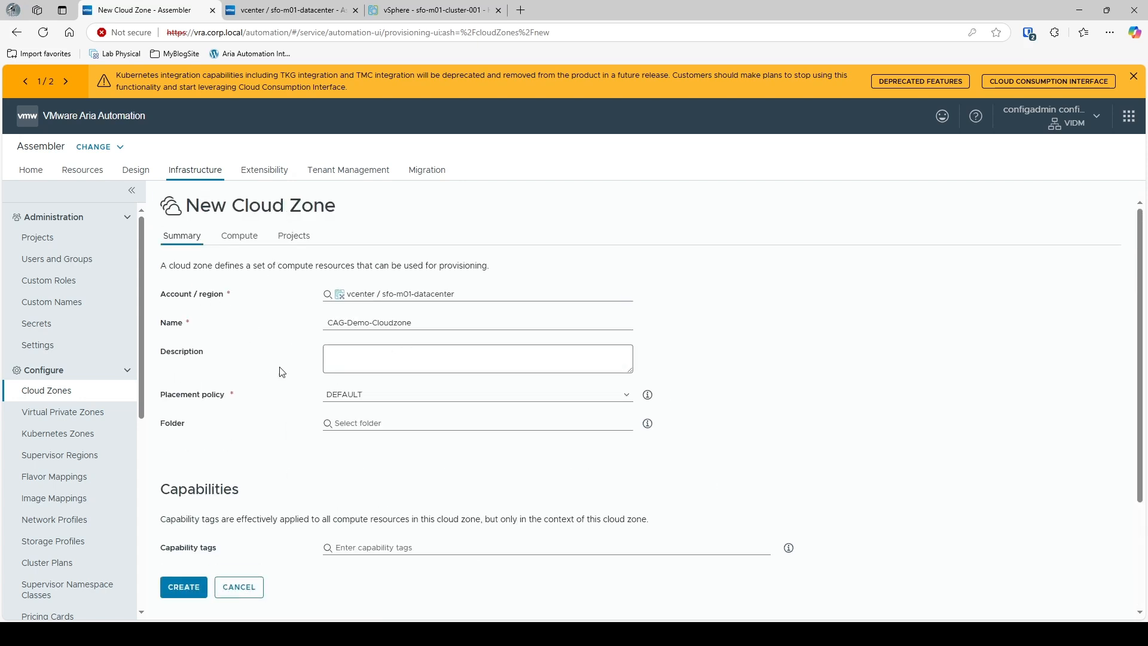
Step: Review the compute resources offered for the new cloud zone and recheck its account / region in the summary
click(244, 239)
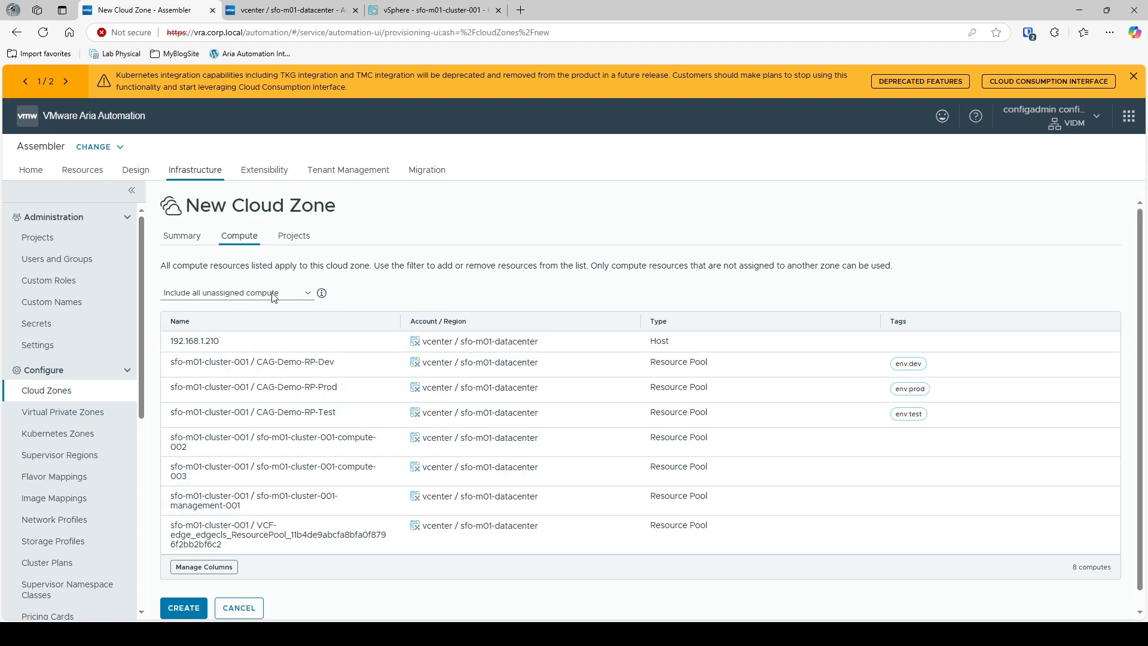
click(182, 236)
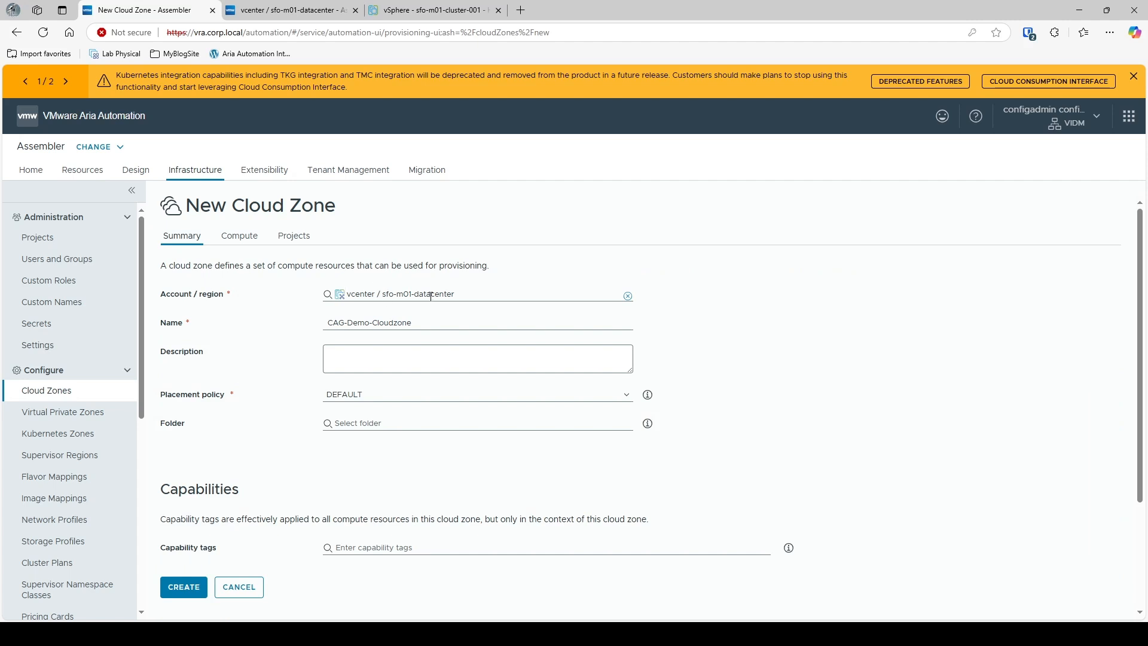
click(240, 236)
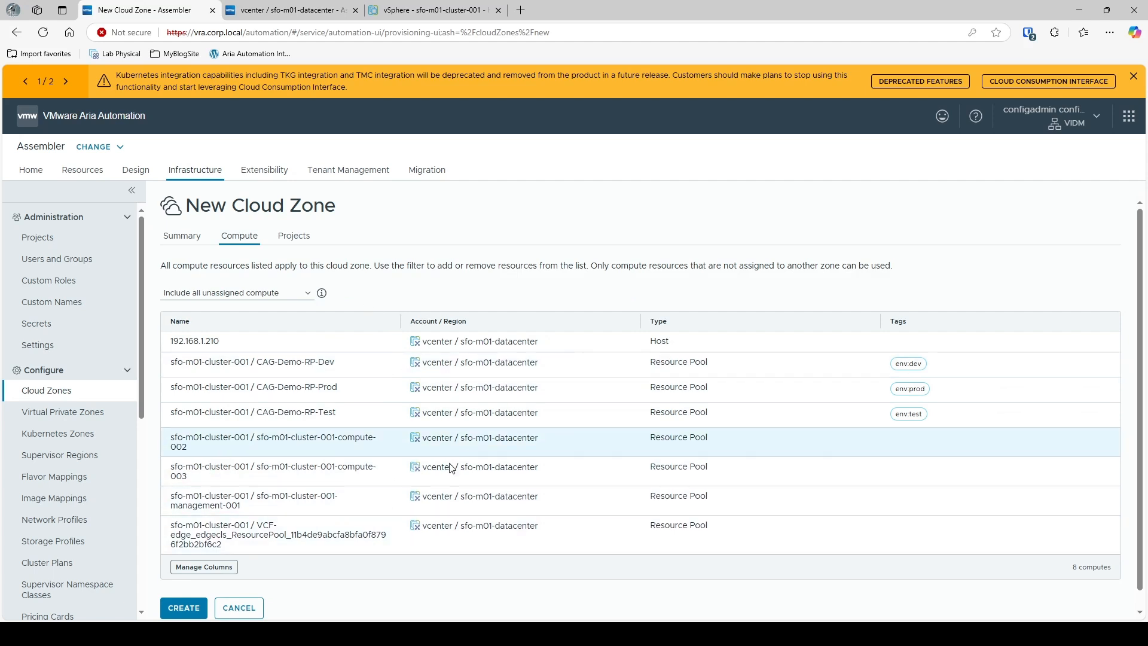
Step: Reopen the existing vcenter / sfo-m01-datacenter cloud zone and examine which compute resource is assigned to it
click(291, 11)
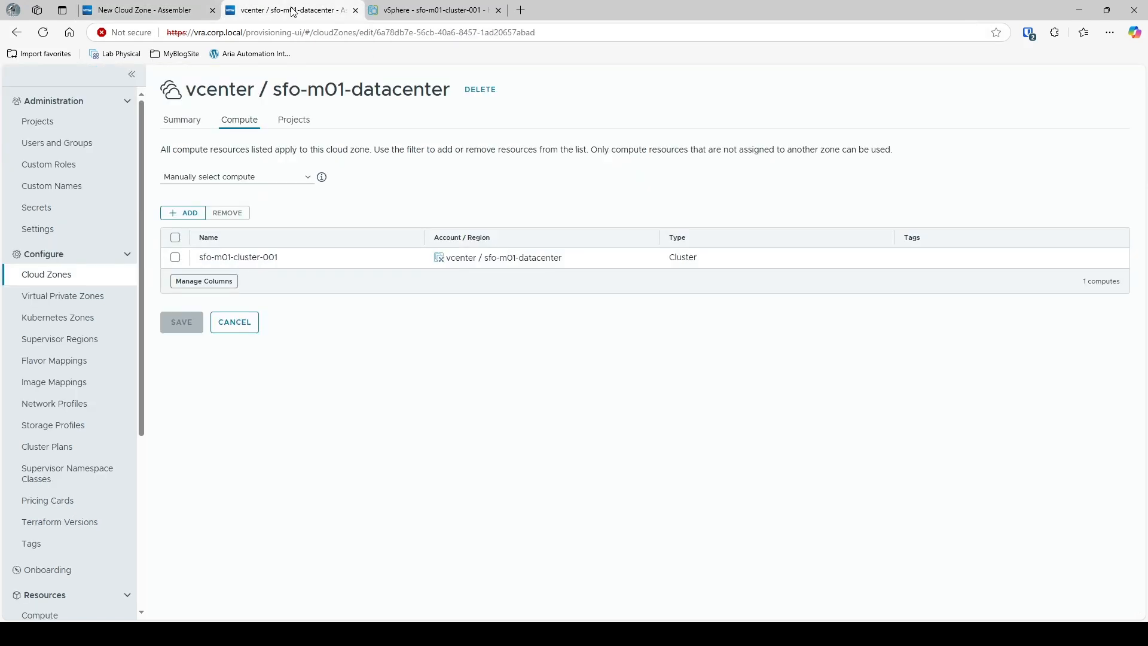
click(191, 121)
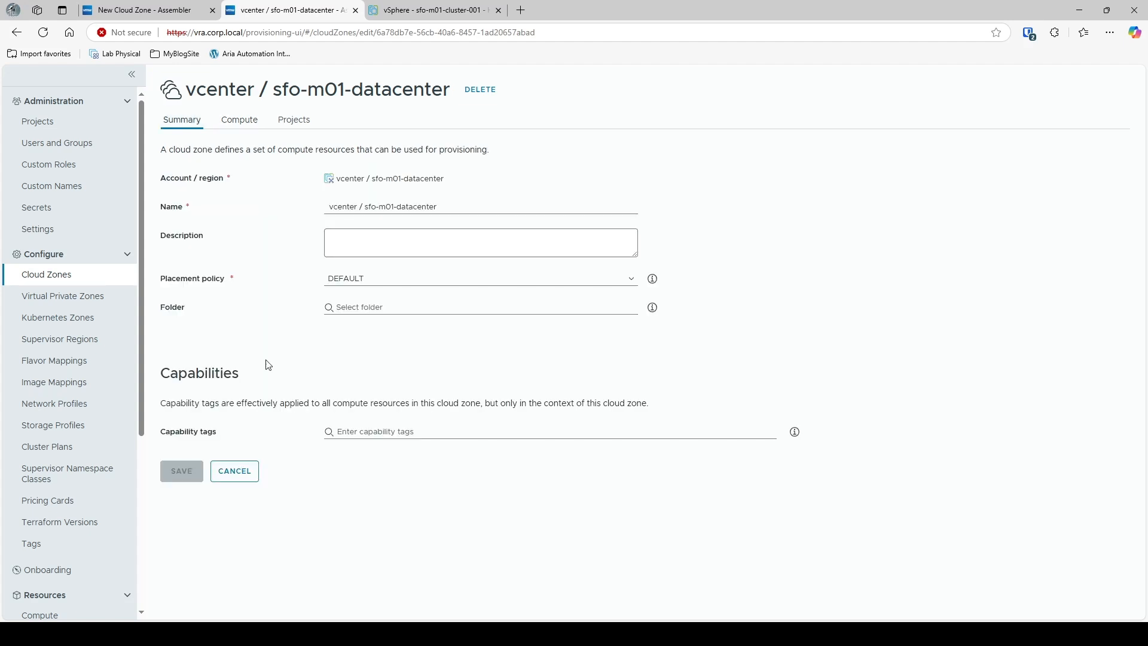
click(241, 478)
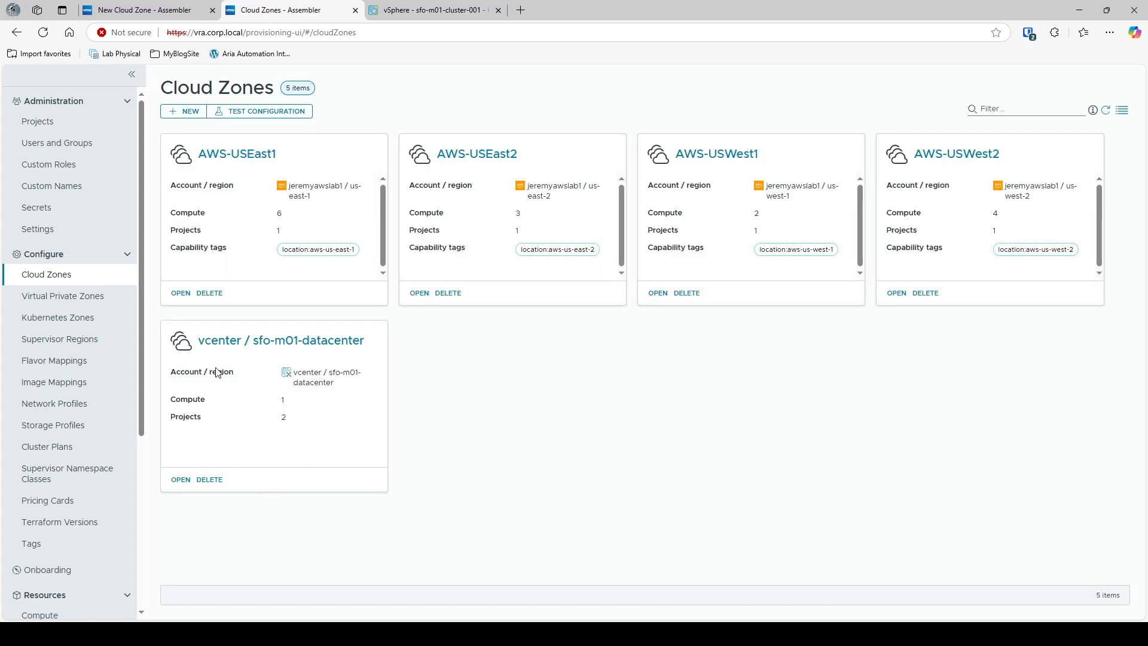
click(239, 341)
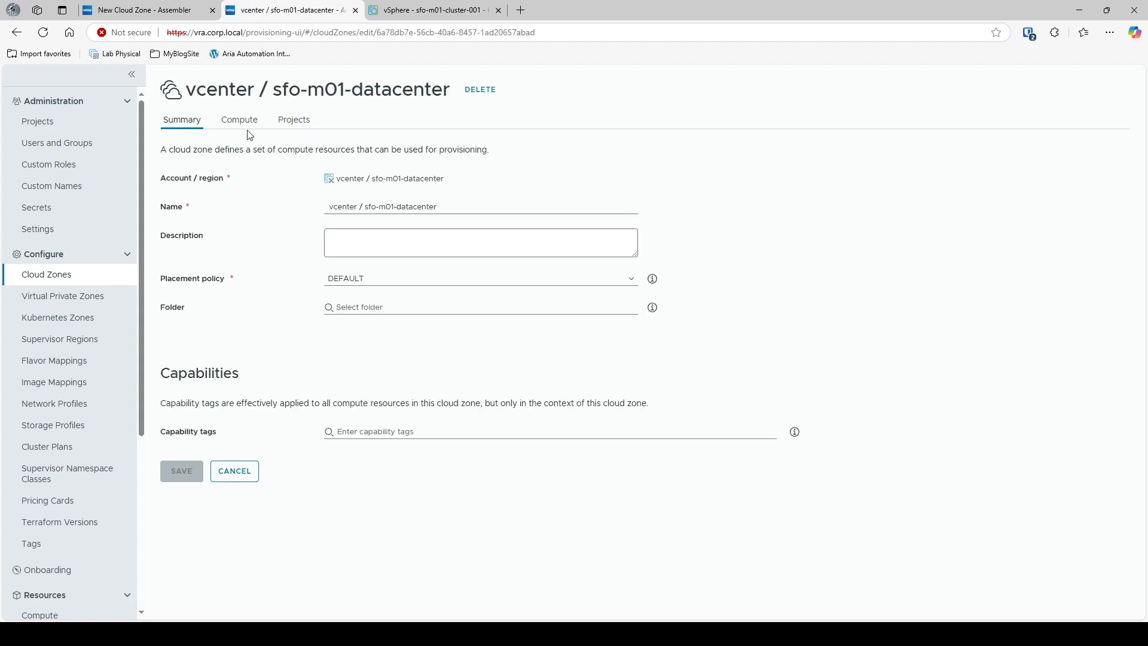
click(242, 120)
drag(295, 263, 201, 261)
click(387, 357)
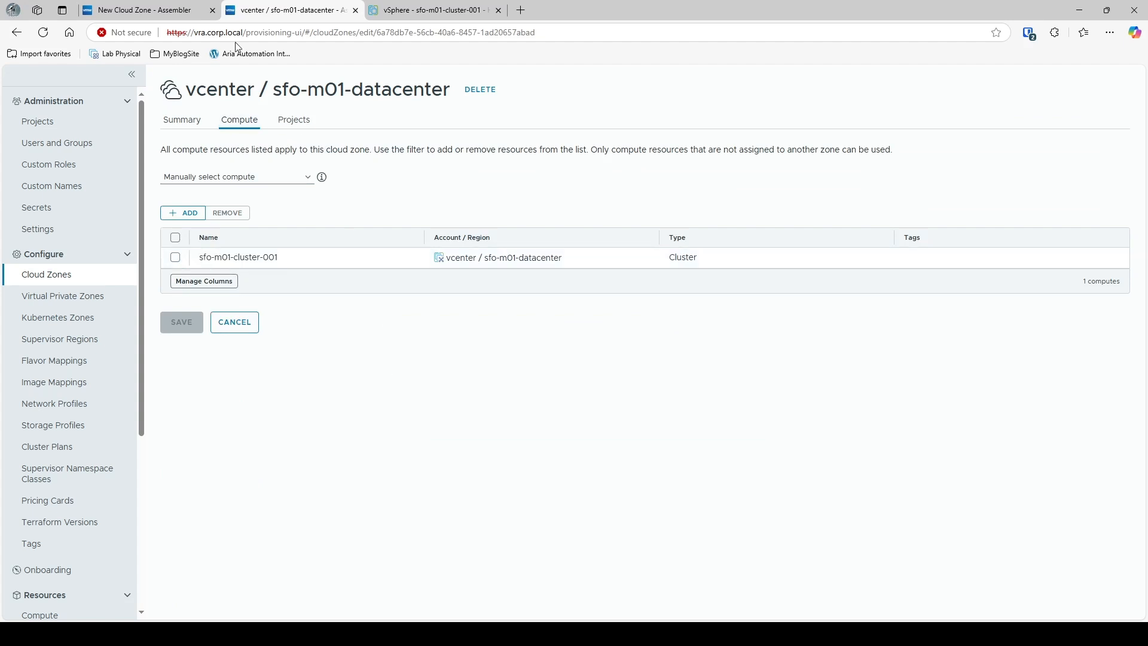
click(163, 17)
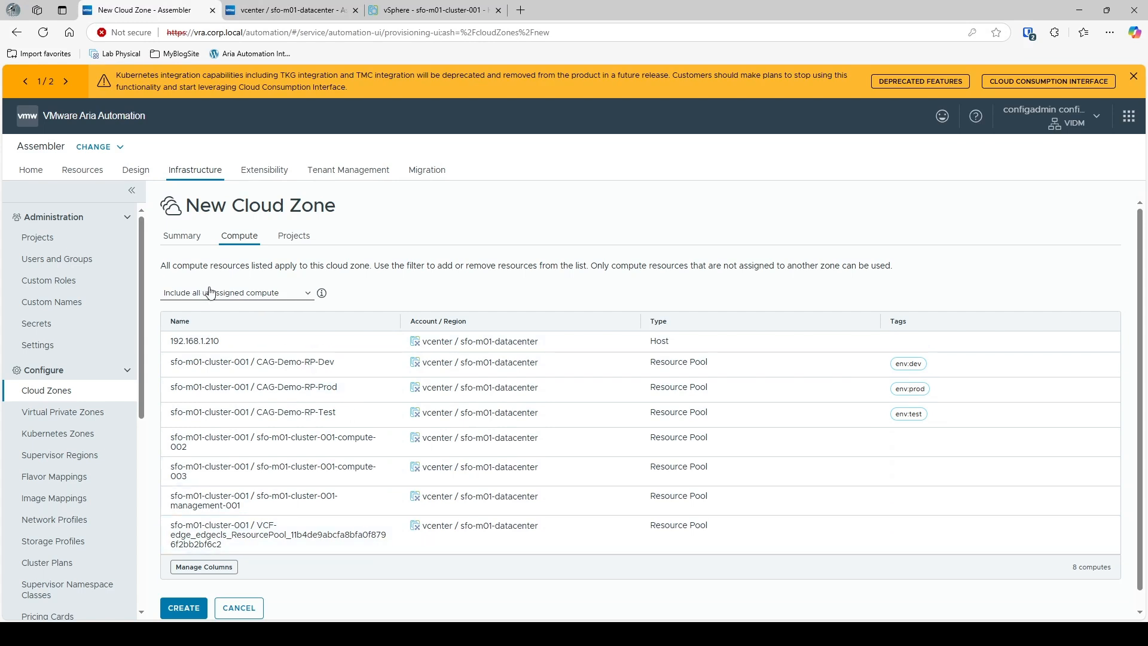
click(223, 332)
click(189, 329)
scroll(436, 335, down, 1)
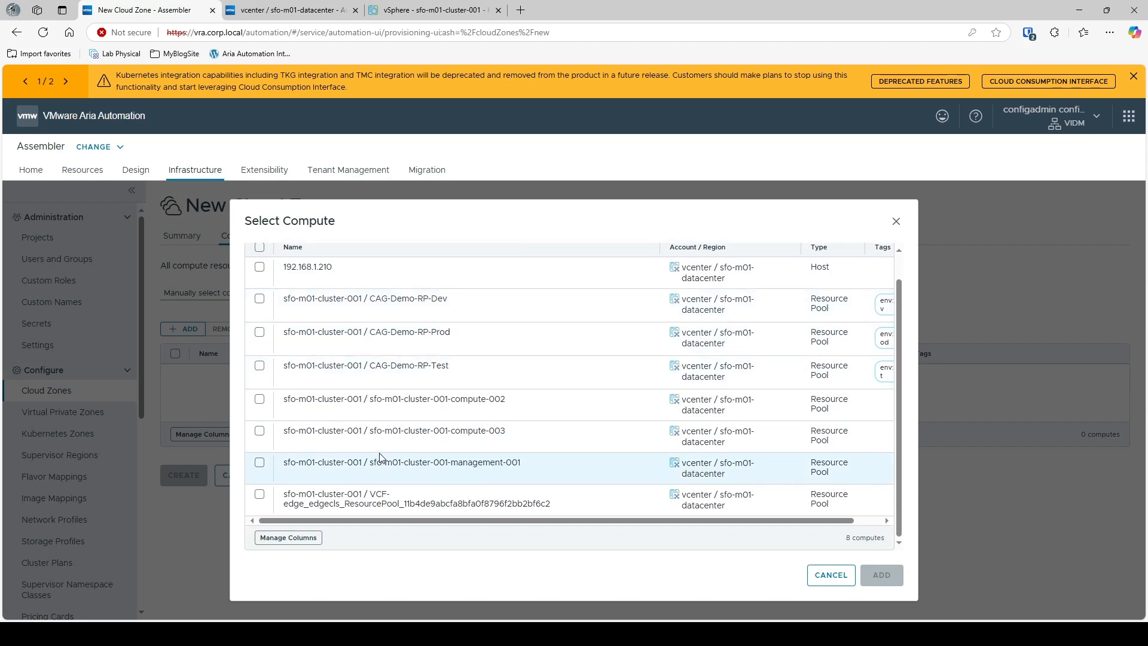
scroll(383, 459, up, 1)
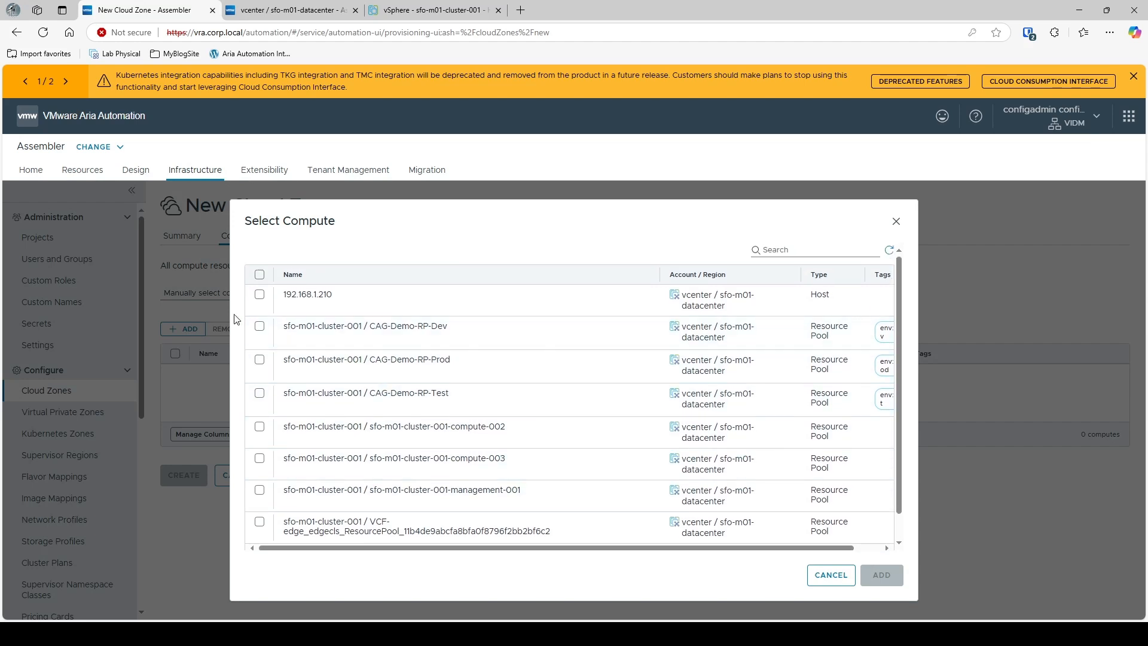
click(260, 294)
click(260, 325)
click(260, 360)
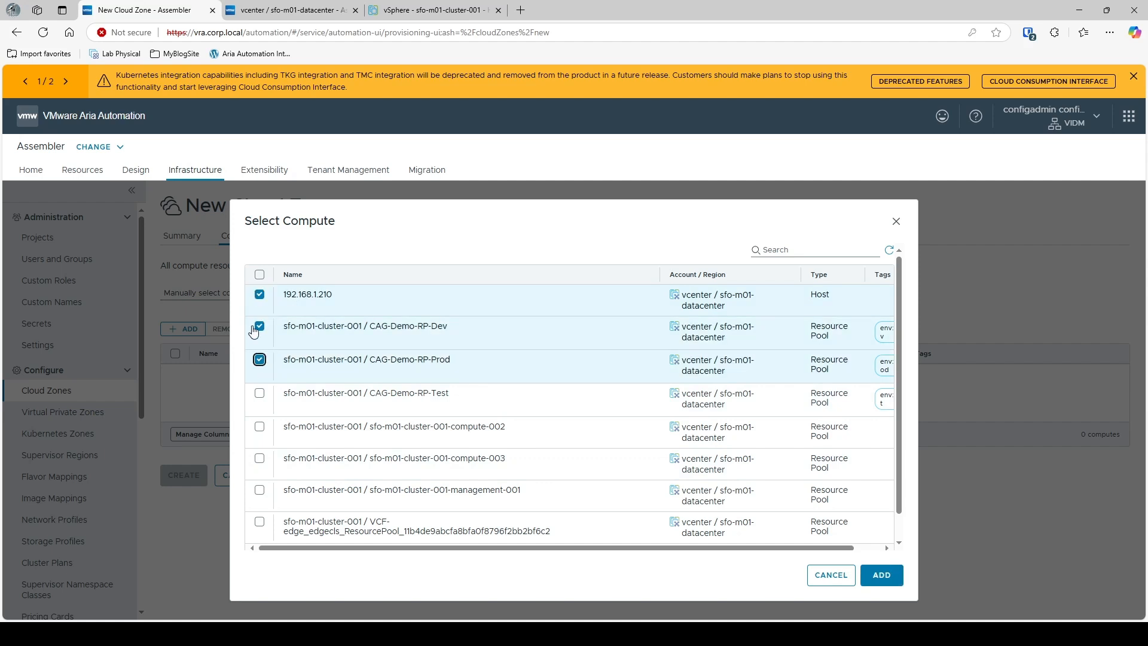
click(261, 393)
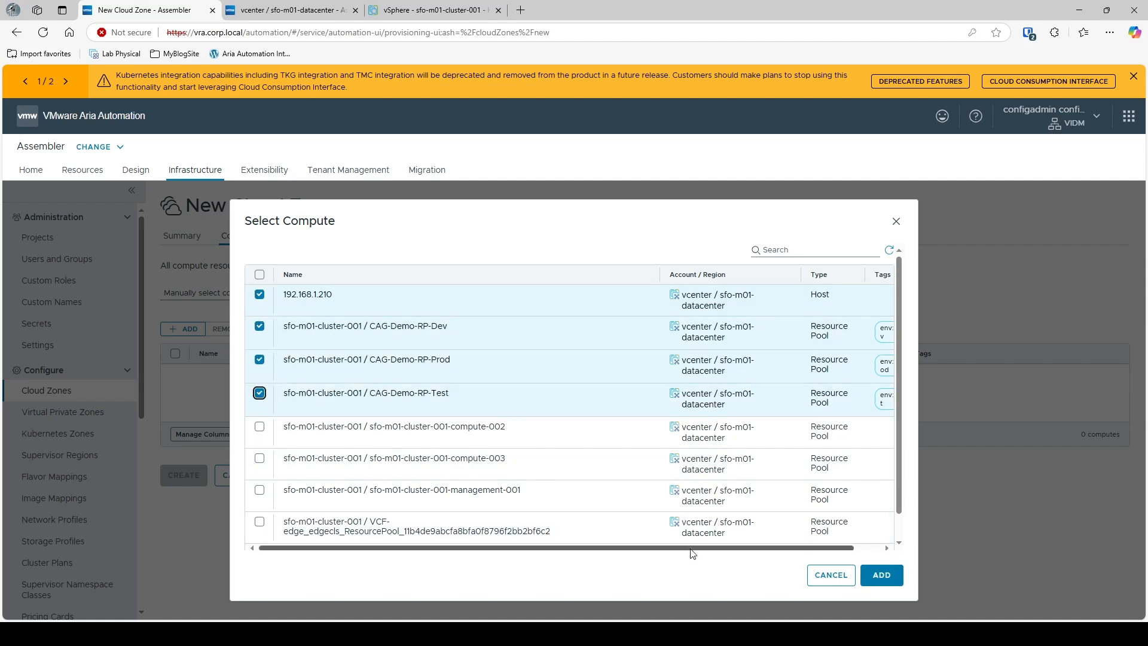
click(818, 575)
Step: Set the new cloud zone to dynamically include compute by tags, and try the env:dev filter tag before clearing it
click(298, 297)
click(232, 352)
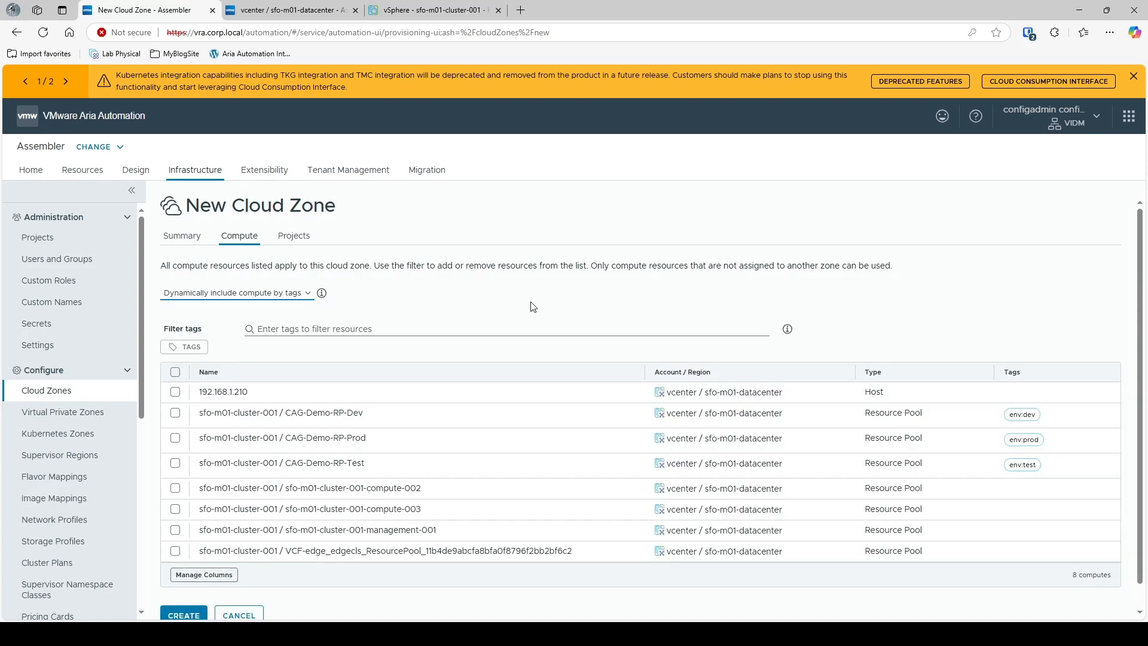
click(345, 329)
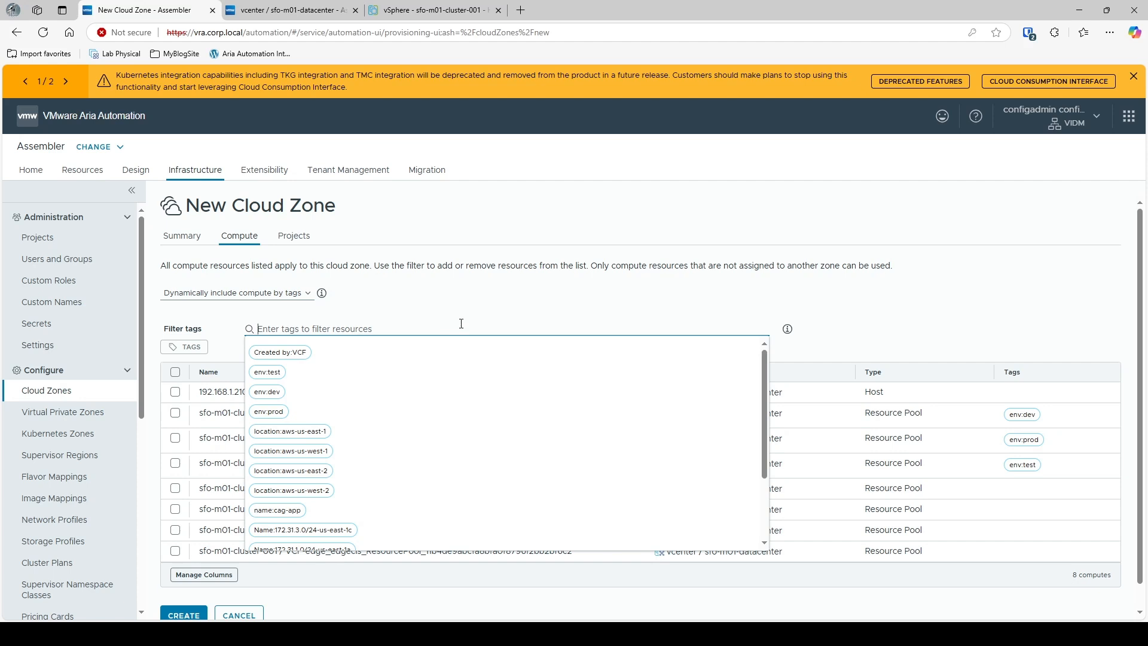
click(269, 392)
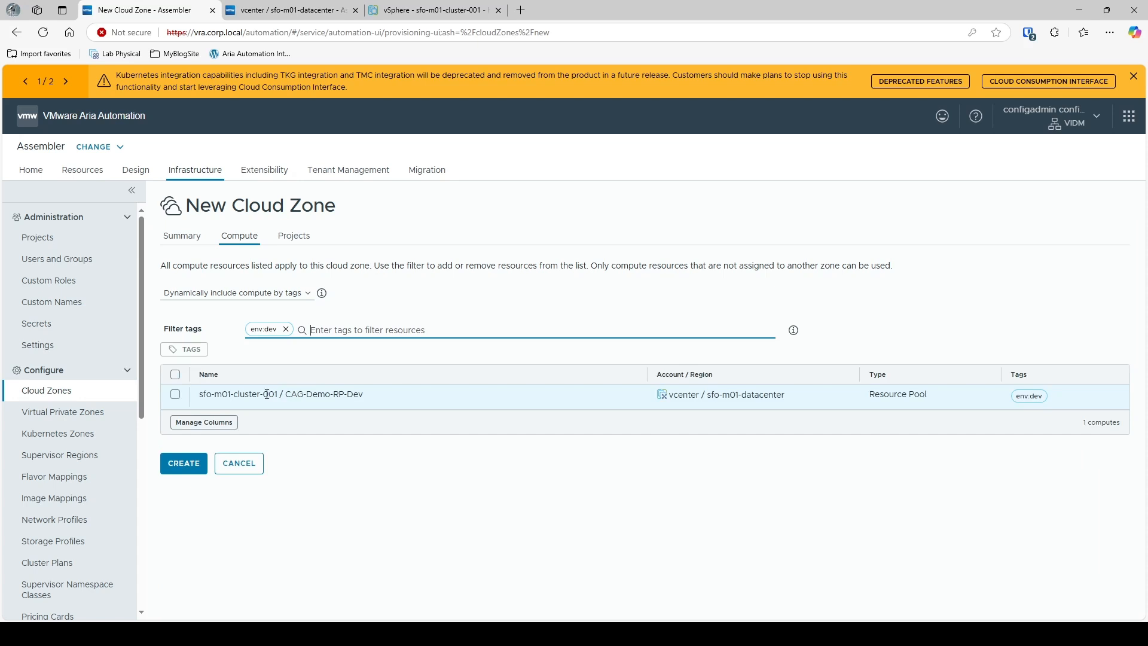
click(285, 329)
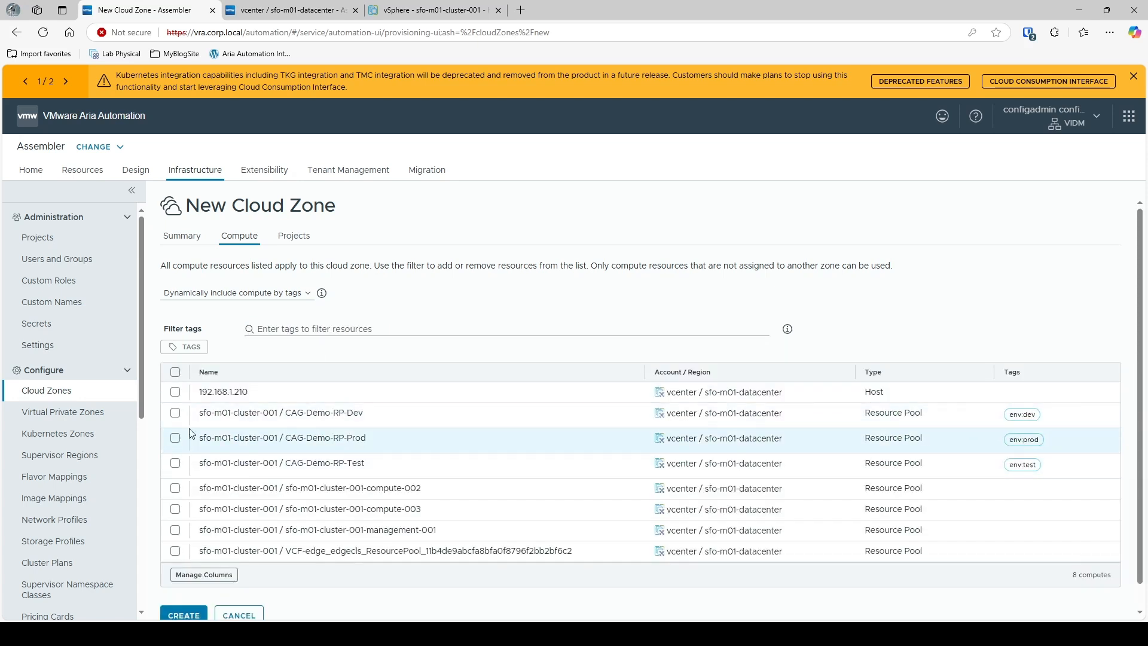
Step: Filter the new cloud zone's compute resources by the env:dev tag and create the zone
scroll(54, 469, down, 4)
scroll(78, 461, down, 1)
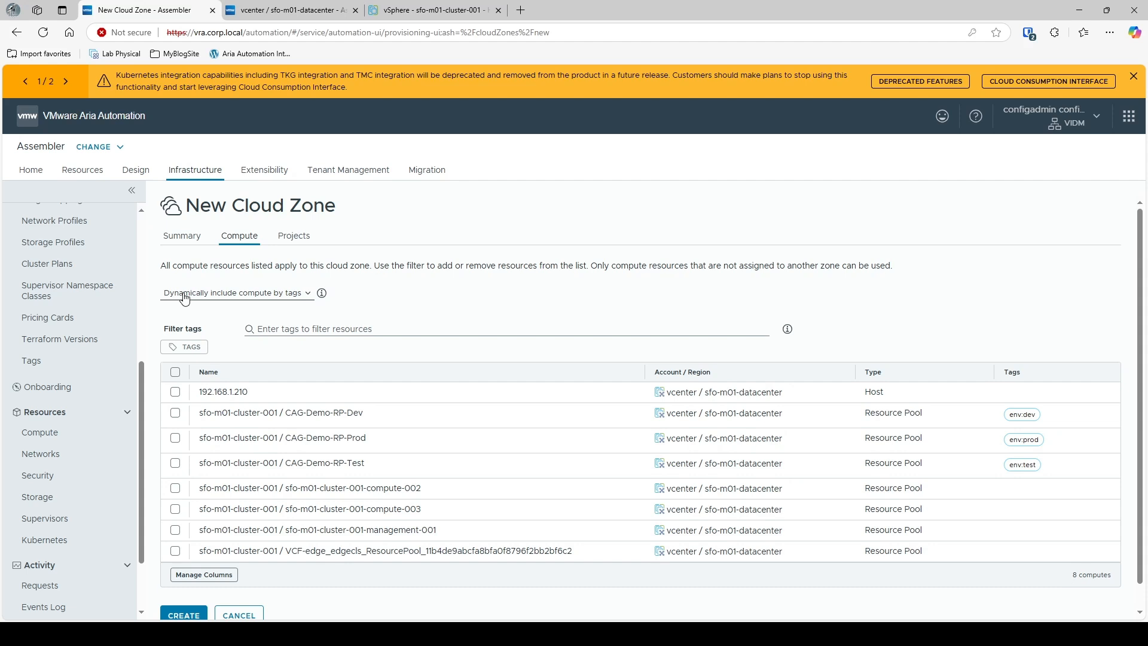
click(322, 328)
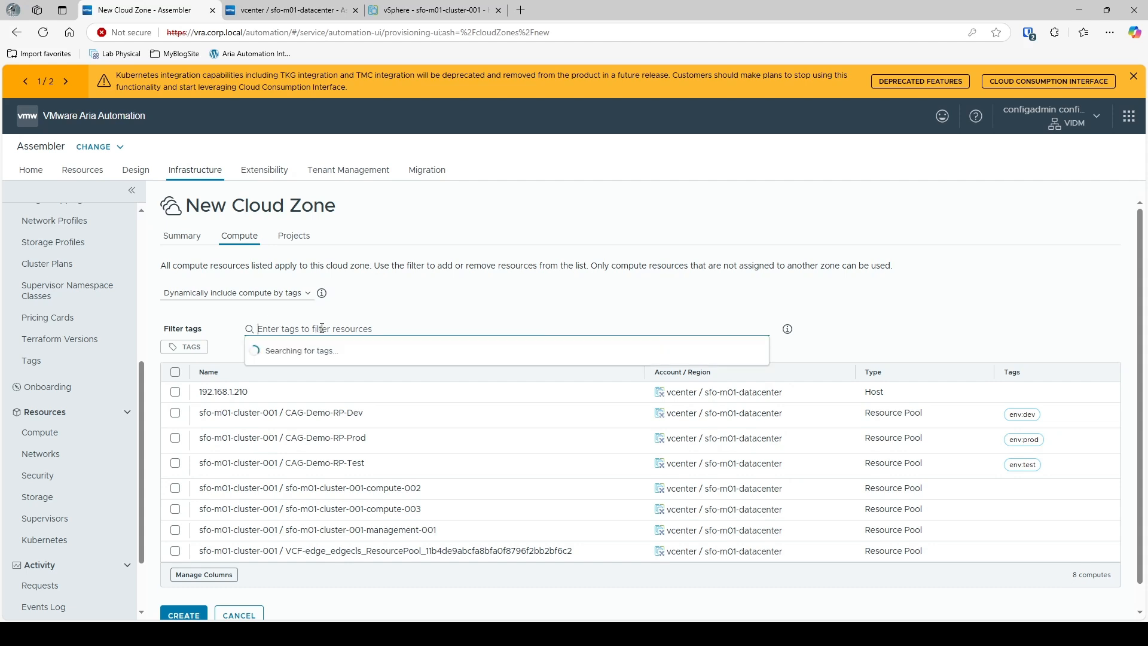
click(267, 392)
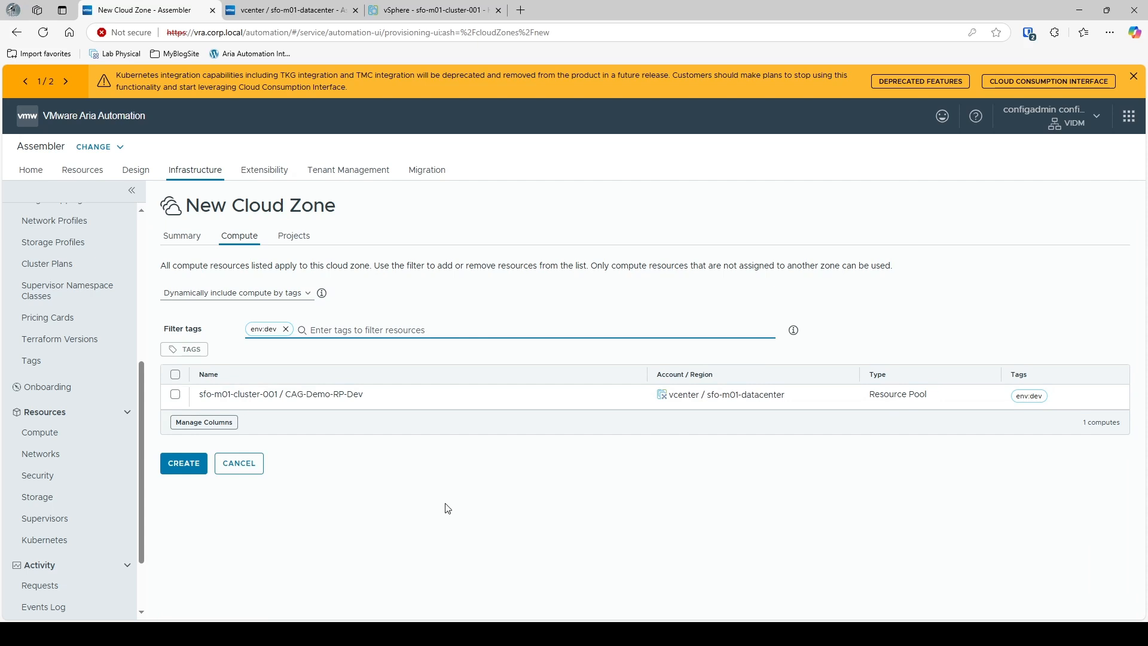
click(188, 466)
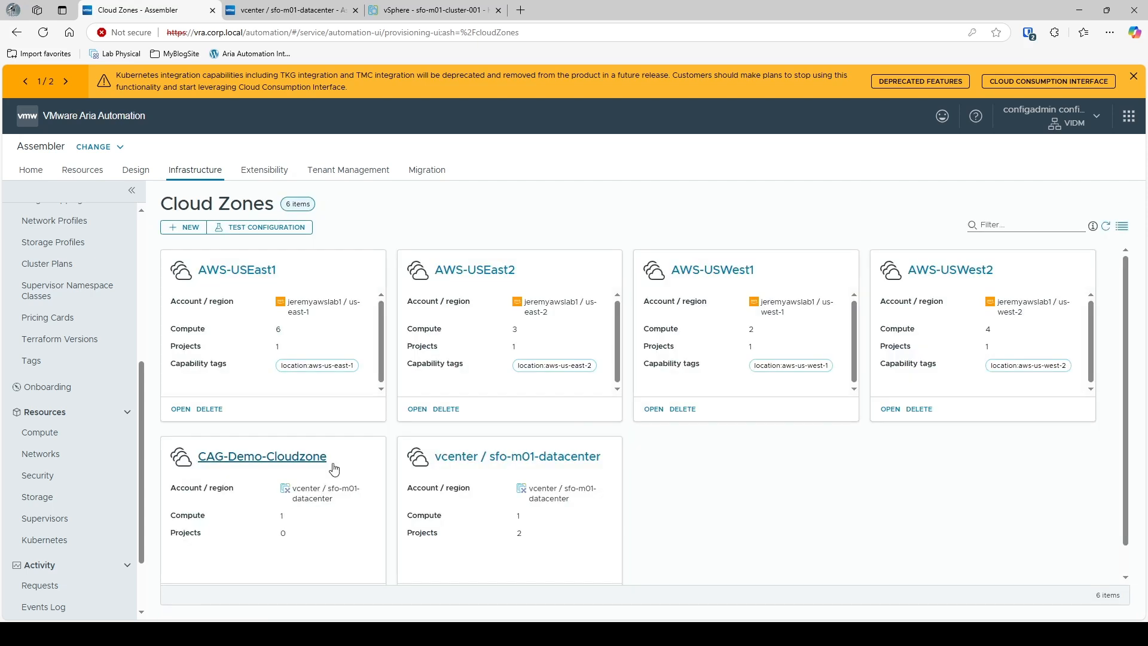
Step: Open CAG-Demo-Cloudzone's compute settings, remove the env:dev filter tag and switch to manually selected compute
scroll(720, 478, down, 1)
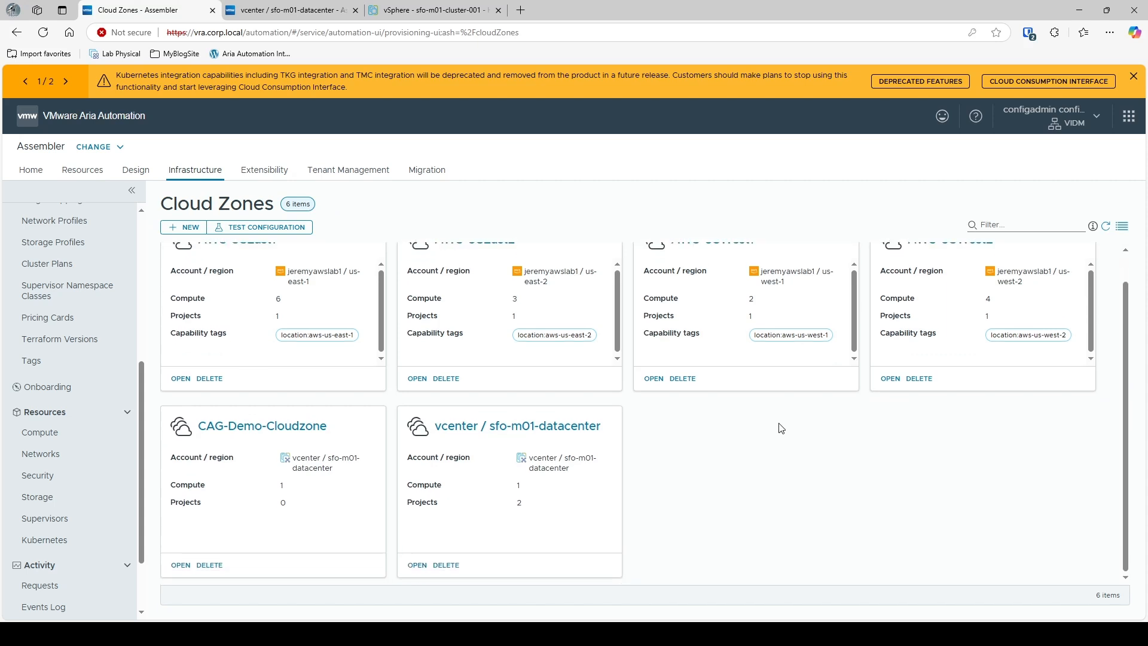
click(296, 431)
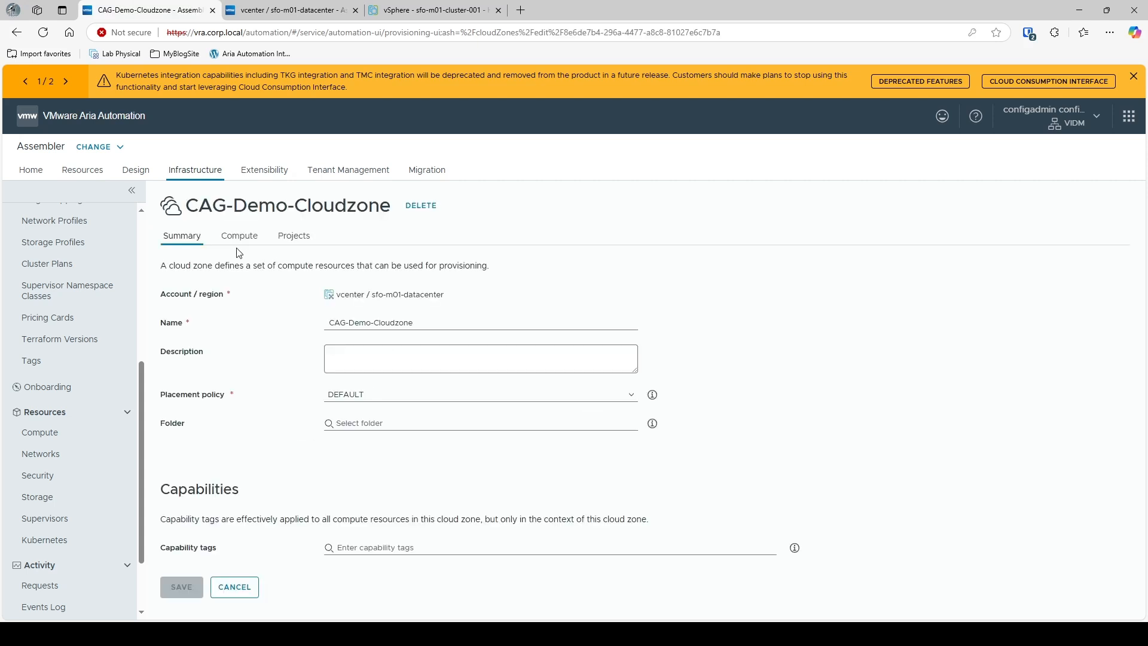
drag(234, 265, 240, 240)
click(239, 241)
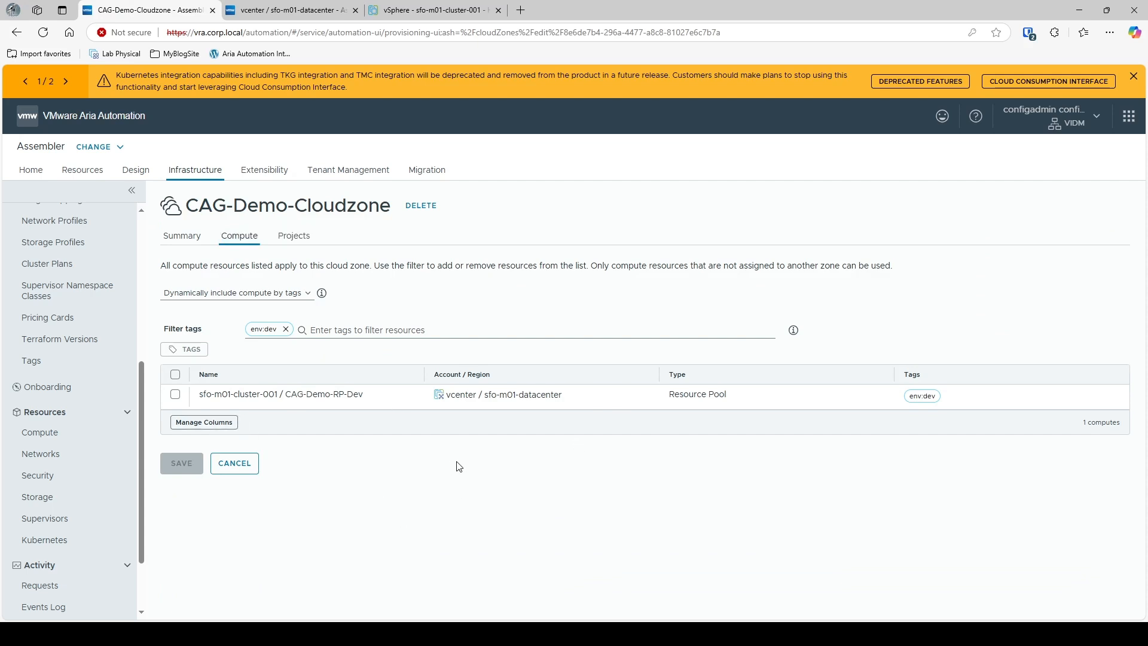
click(286, 329)
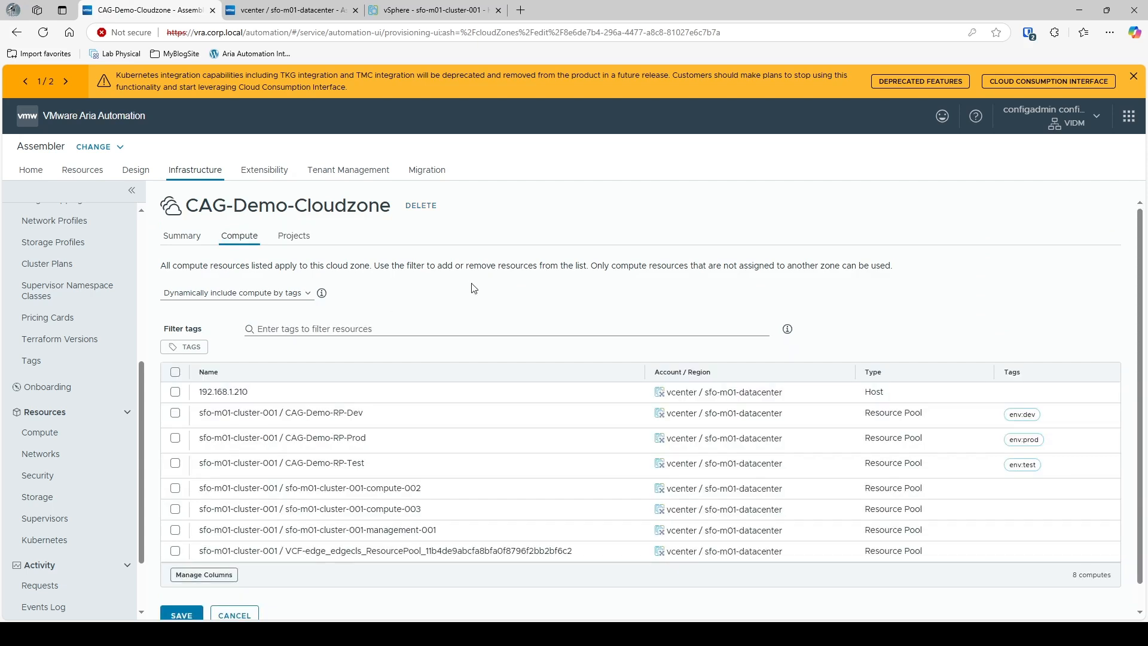
click(251, 299)
click(176, 333)
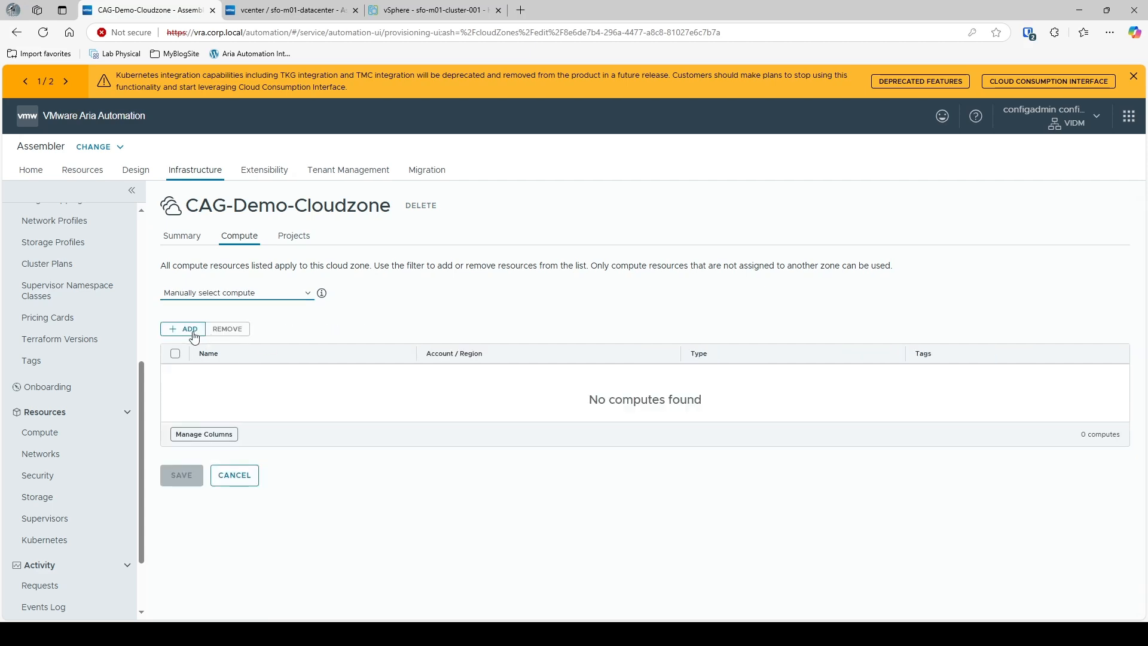
Step: Add the CAG-Demo-RP-Dev, CAG-Demo-RP-Prod and CAG-Demo-RP-Test resource pools to CAG-Demo-Cloudzone and save the zone
click(185, 329)
click(259, 326)
click(259, 360)
click(259, 392)
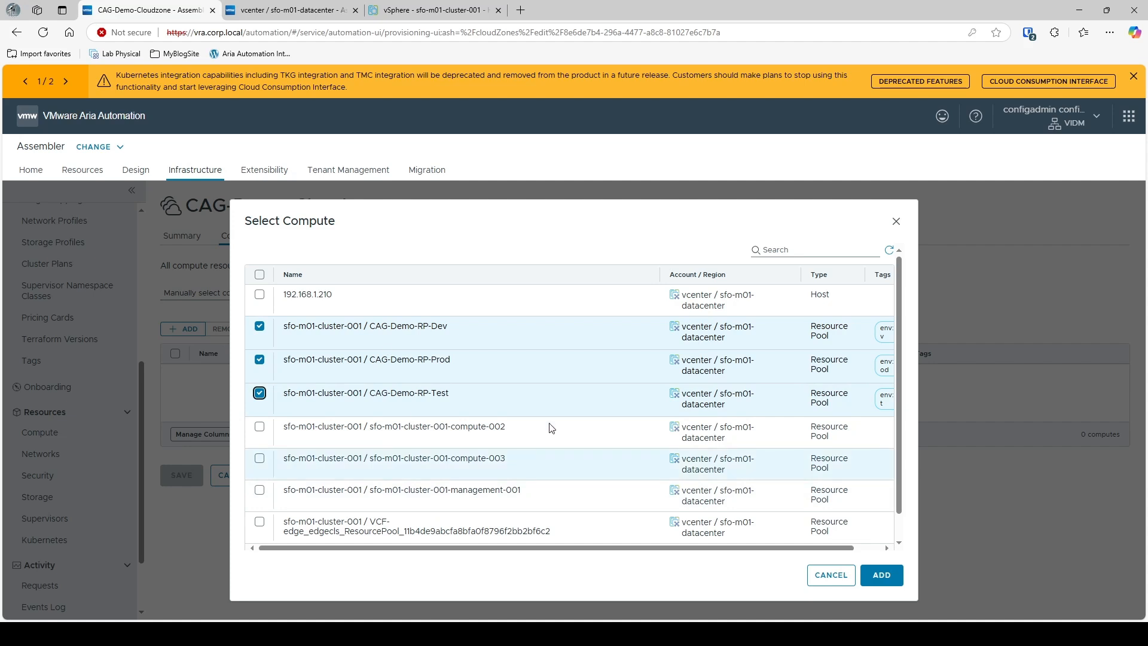
click(880, 574)
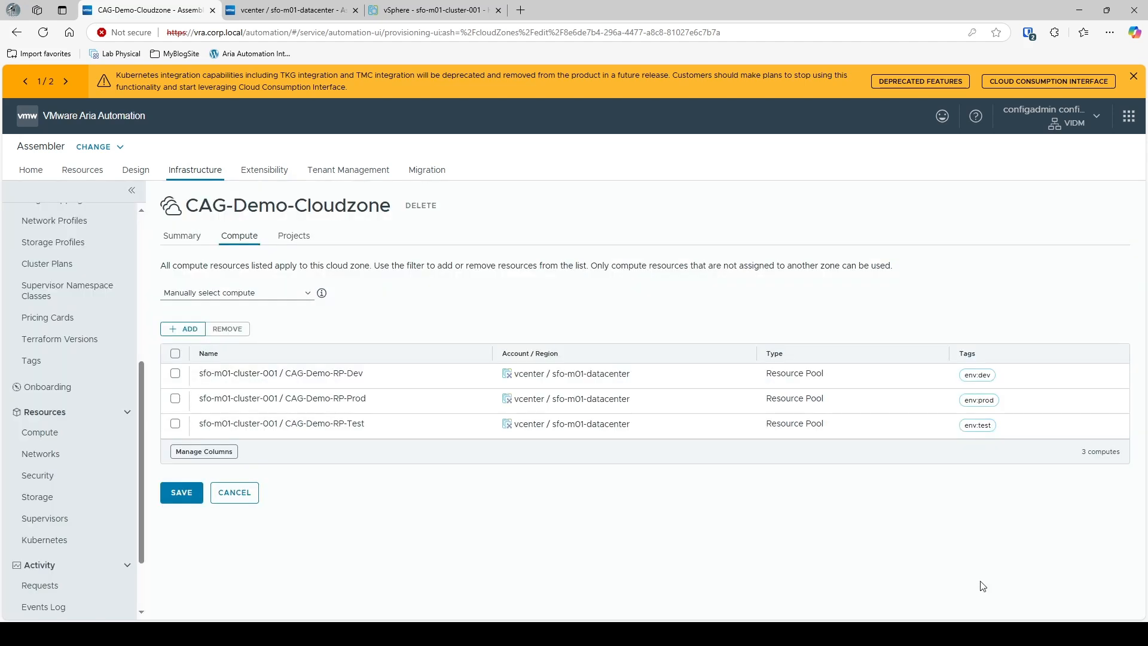
click(186, 494)
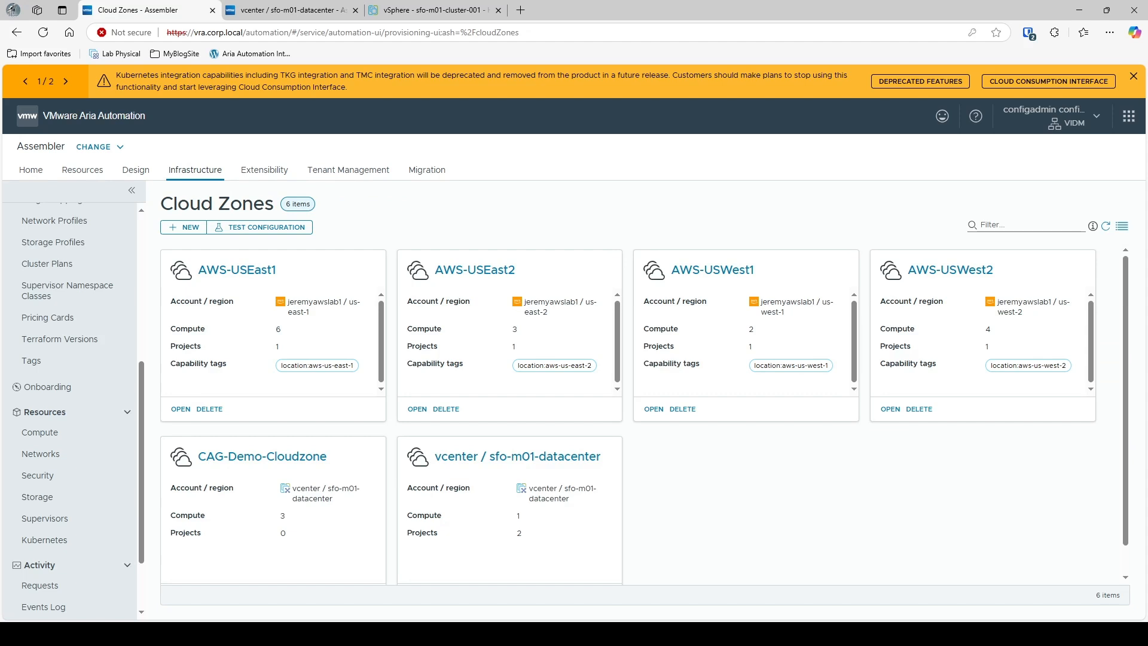